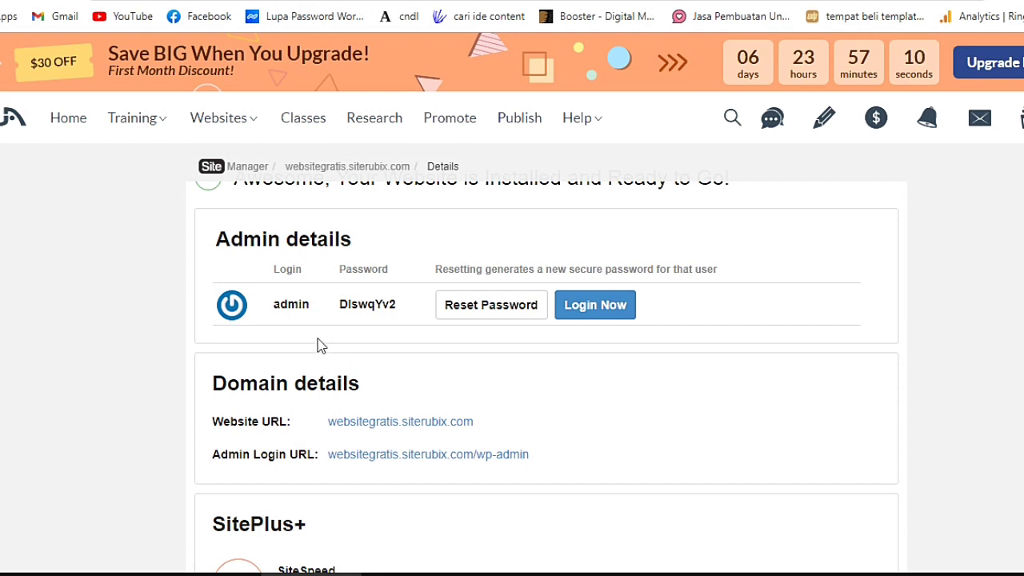
Open websitegratis.siterubix.com in a separate browser tab and look over the new site's home page.
{"action": "left_click_drag", "start_coordinate": [286, 304], "coordinate": [409, 311]}
{"action": "left_click", "coordinate": [408, 304]}
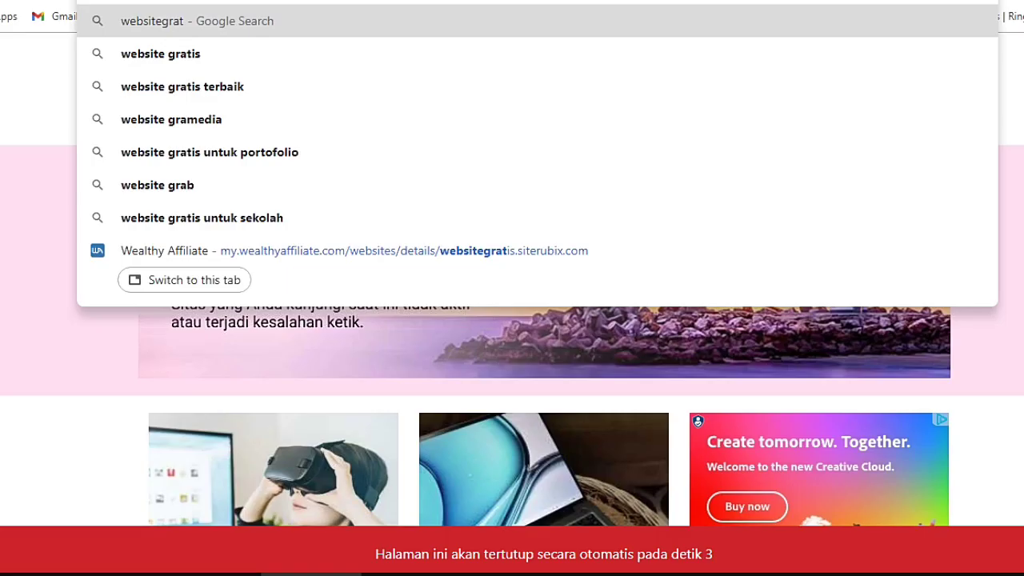
{"action": "type", "text": "is"}
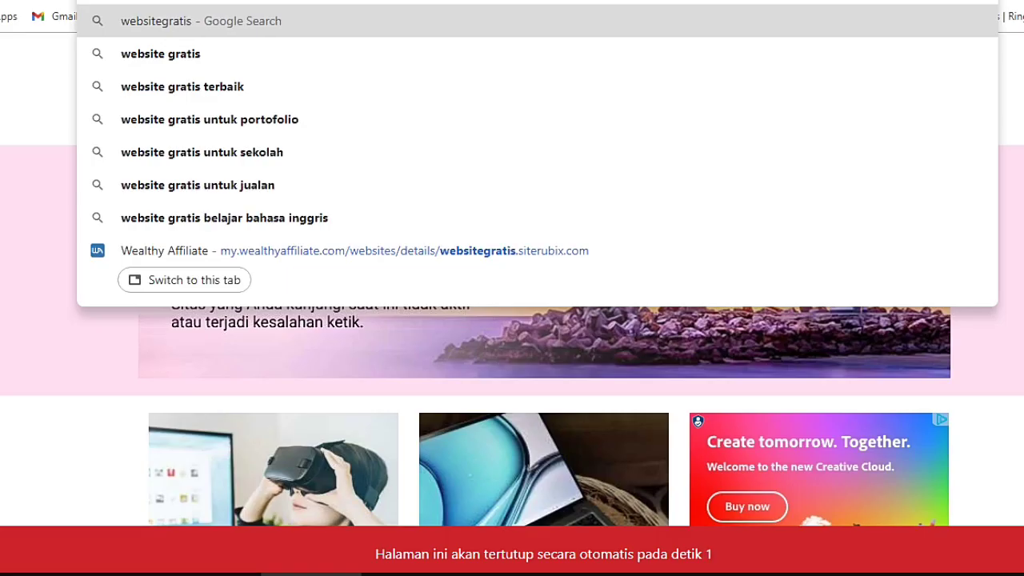
{"action": "type", "text": ".siter"}
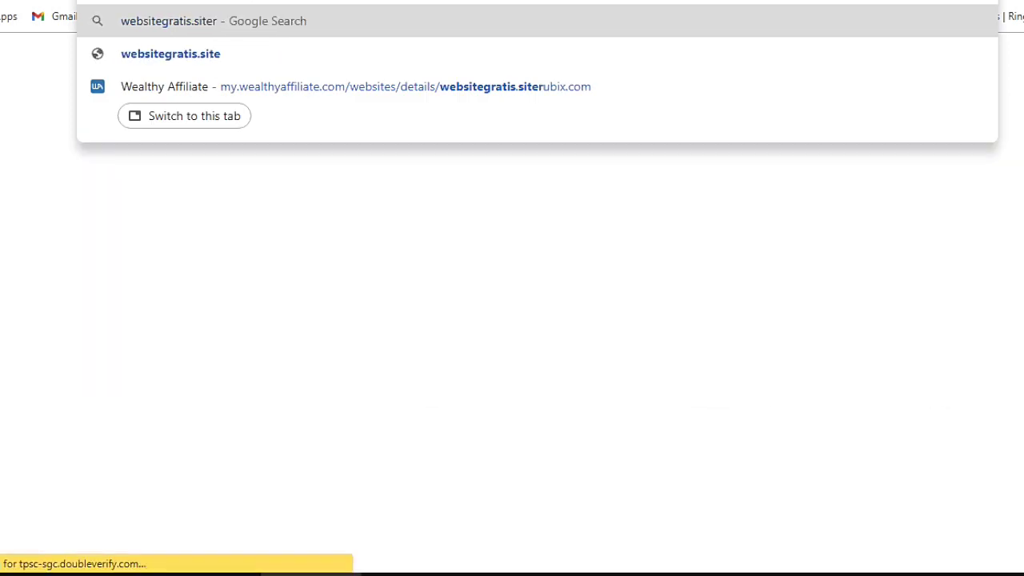
{"action": "type", "text": "ubix"}
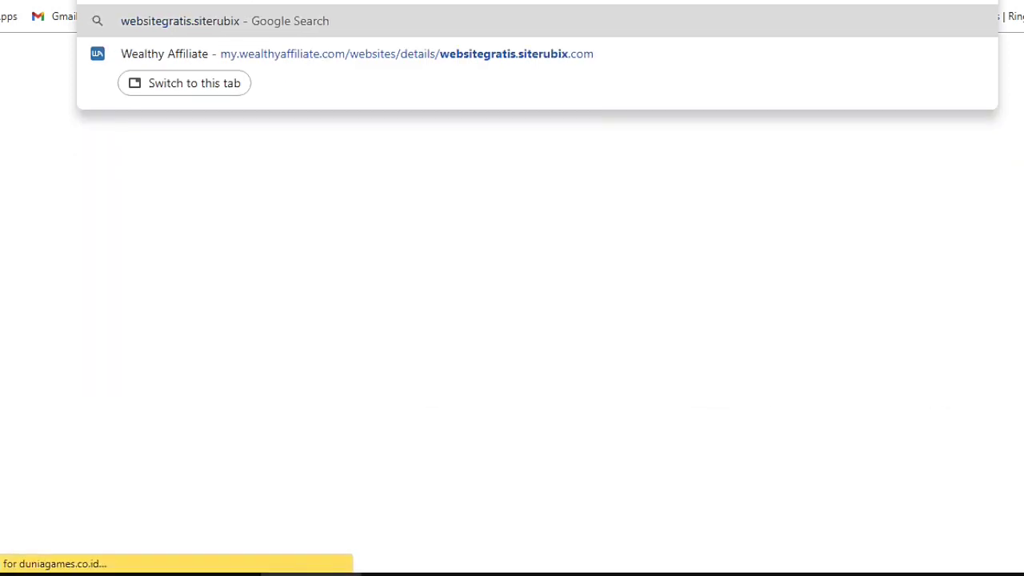
{"action": "type", "text": ".com"}
{"action": "key", "text": "Return"}
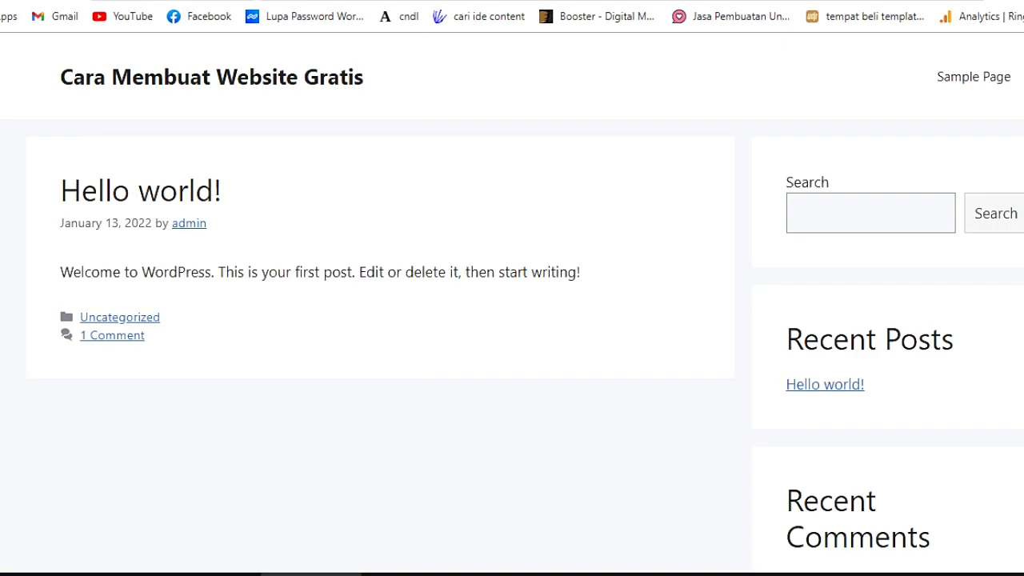
{"action": "scroll", "coordinate": [867, 297], "scroll_direction": "down", "scroll_amount": 2}
{"action": "scroll", "coordinate": [867, 296], "scroll_direction": "up", "scroll_amount": 2}
{"action": "scroll", "coordinate": [881, 400], "scroll_direction": "down", "scroll_amount": 2}
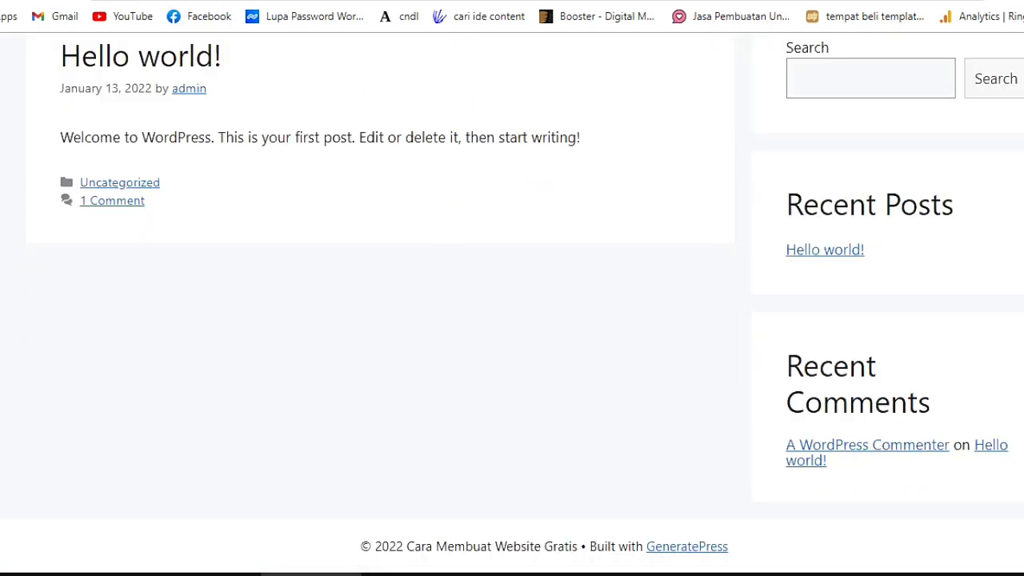
Return to the site's details page and open the admin login URL websitegratis.siterubix.com/wp-admin in a new tab.
{"action": "key", "text": "ctrl+Tab"}
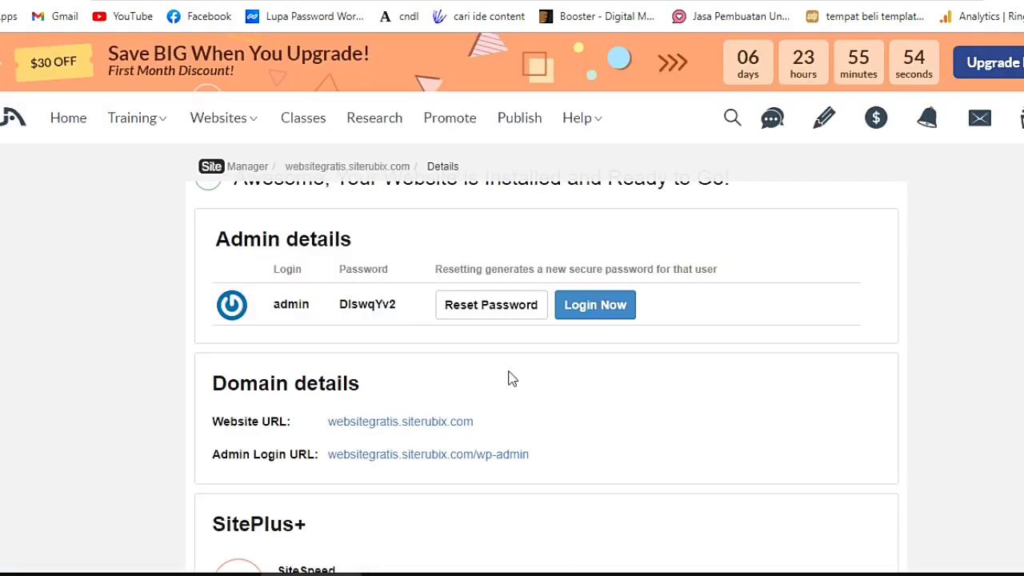
{"action": "right_click", "coordinate": [466, 462]}
{"action": "left_click", "coordinate": [500, 296]}
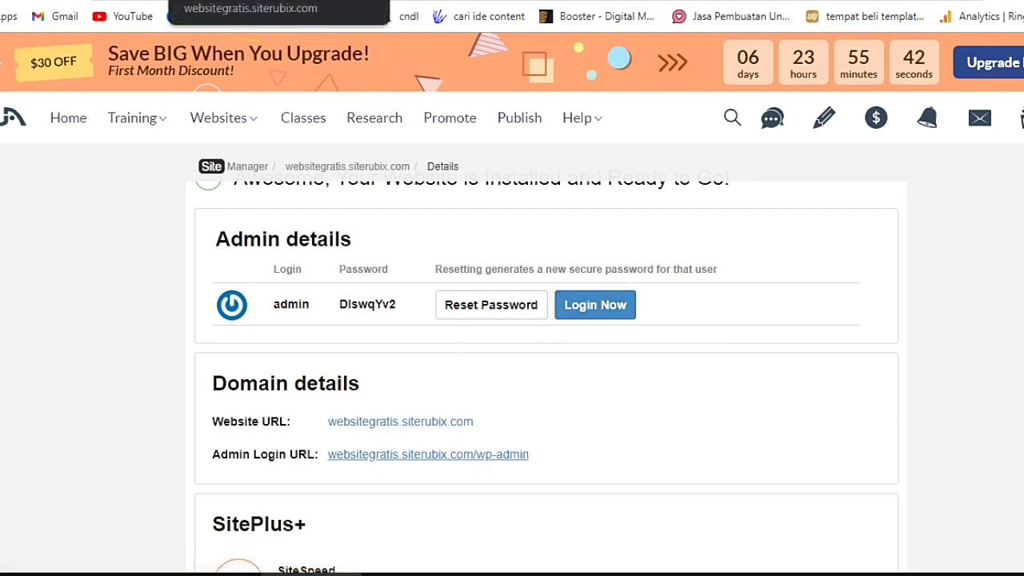
{"action": "left_click", "coordinate": [264, 2]}
{"action": "left_click", "coordinate": [525, 281]}
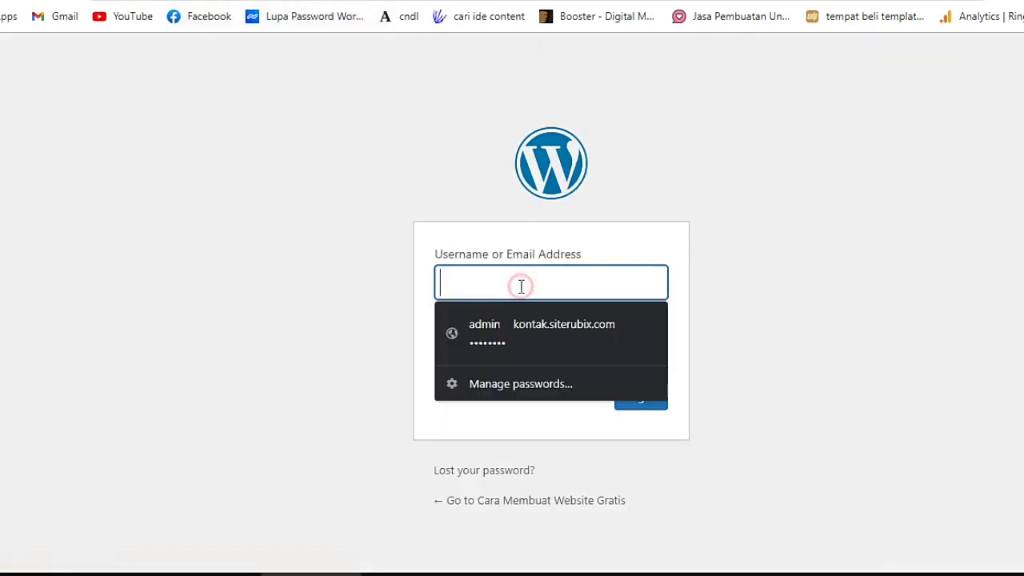
{"action": "left_click", "coordinate": [799, 312]}
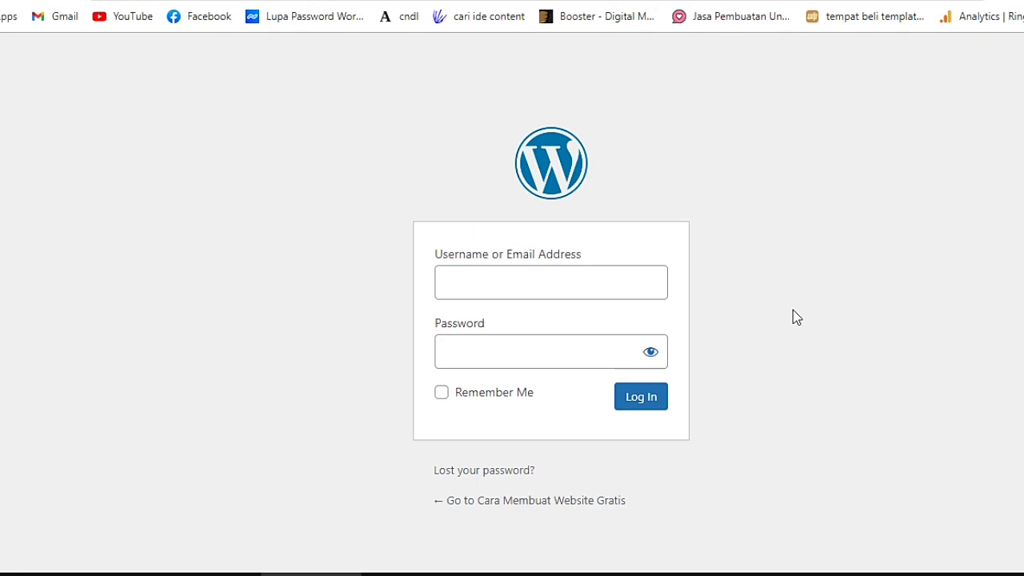
Copy the login name admin from the site details page into the WordPress login form's username field.
{"action": "key", "text": "ctrl+shift+Tab"}
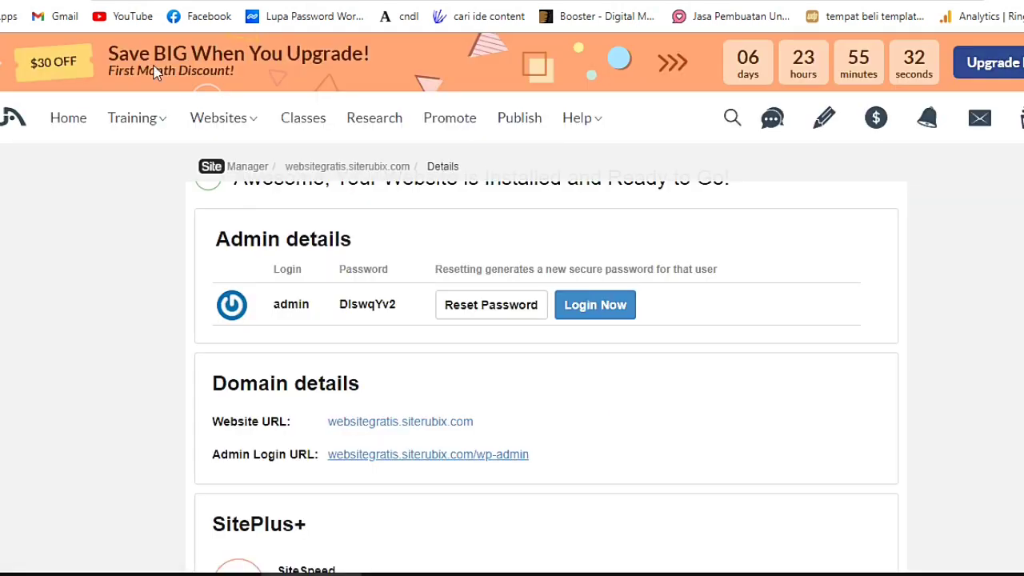
{"action": "left_click_drag", "start_coordinate": [310, 312], "coordinate": [275, 305]}
{"action": "key", "text": "ctrl+c"}
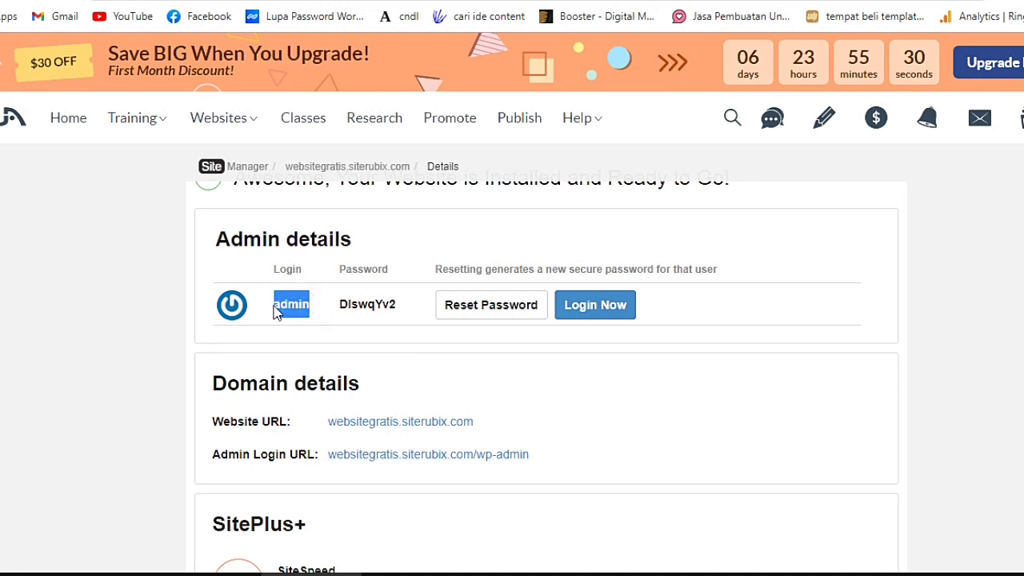
{"action": "key", "text": "ctrl+Tab"}
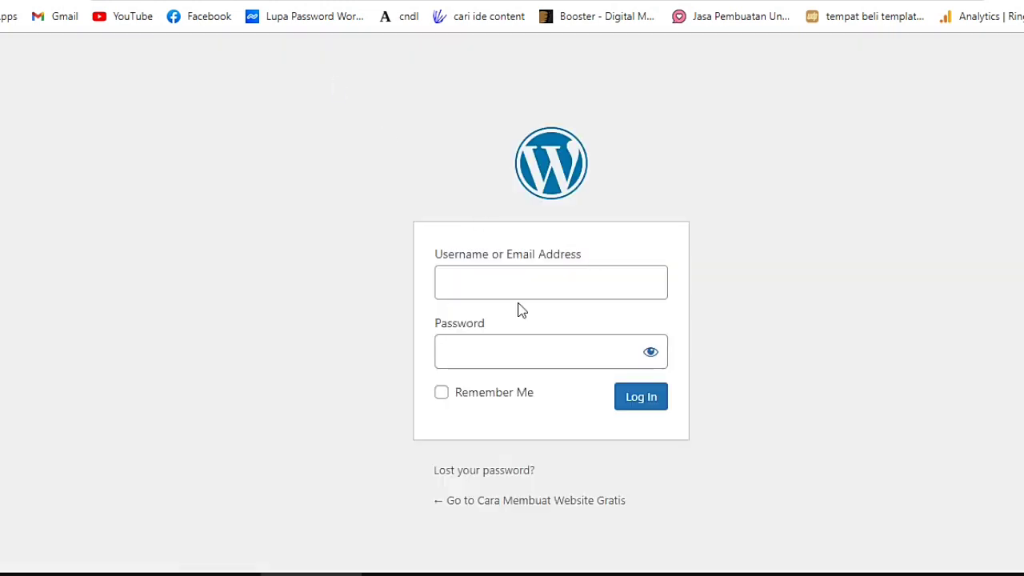
{"action": "left_click", "coordinate": [512, 277]}
{"action": "key", "text": "ctrl+v"}
Log in to WordPress with the admin password copied from the site details page, and decline saving it in the browser.
{"action": "key", "text": "ctrl+shift+Tab"}
{"action": "left_click", "coordinate": [400, 306]}
{"action": "left_click_drag", "start_coordinate": [399, 305], "coordinate": [339, 305]}
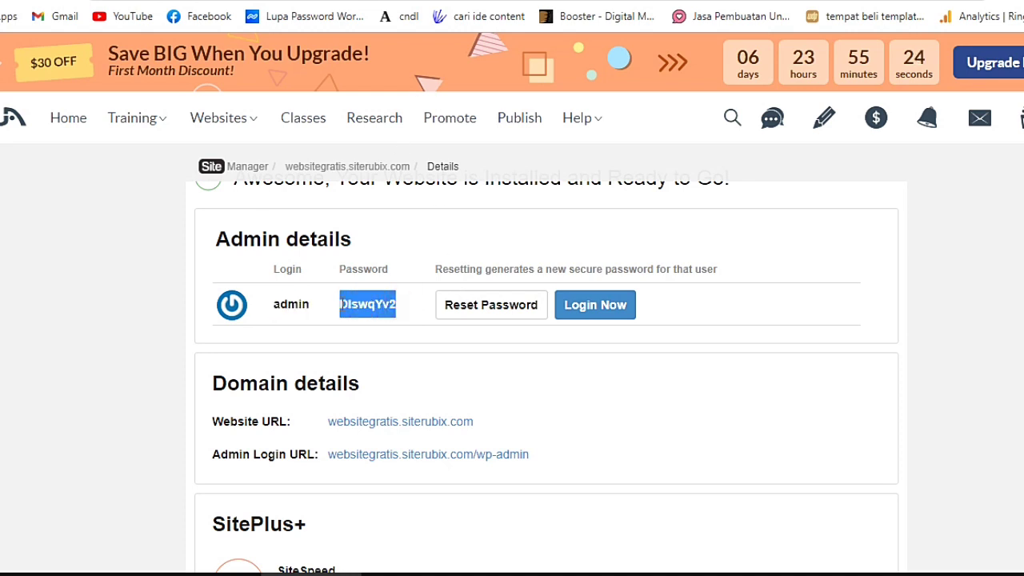
{"action": "key", "text": "ctrl+Tab"}
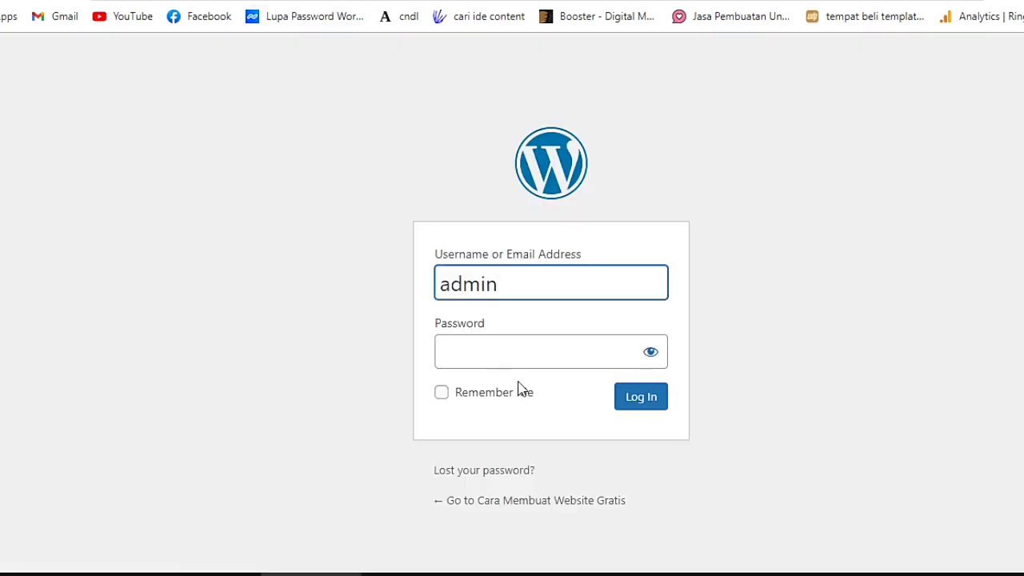
{"action": "left_click", "coordinate": [517, 349]}
{"action": "key", "text": "ctrl+v"}
{"action": "left_click", "coordinate": [640, 406]}
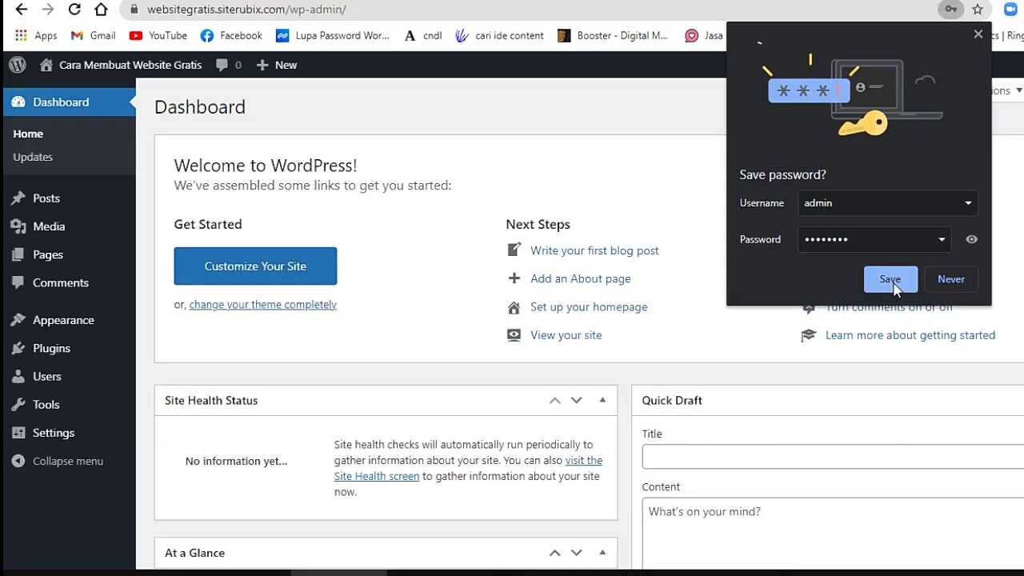
{"action": "left_click", "coordinate": [951, 279]}
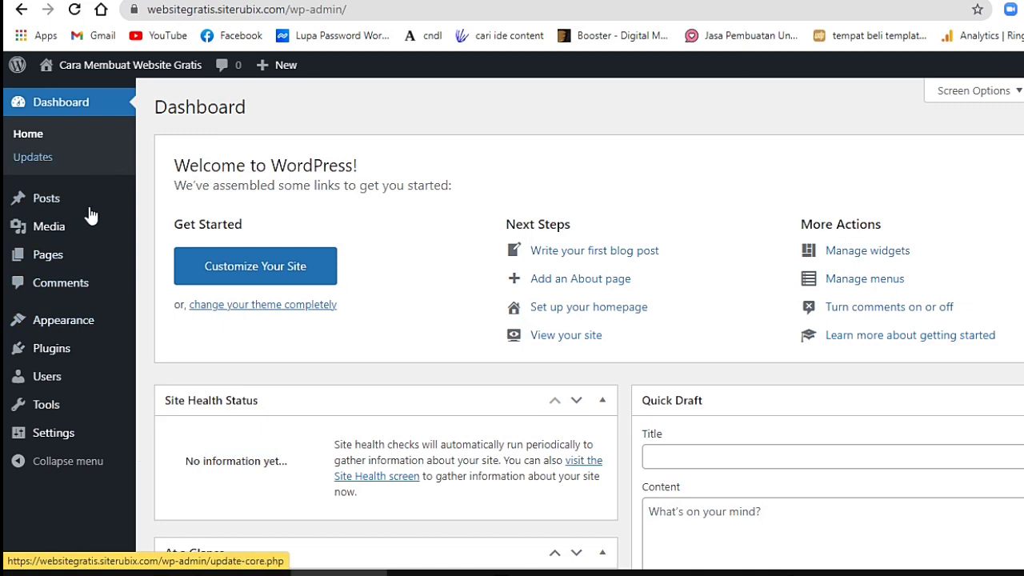
View the installed plugins, the Add Plugins page and its Premium upgrade offer.
{"action": "left_click", "coordinate": [51, 349]}
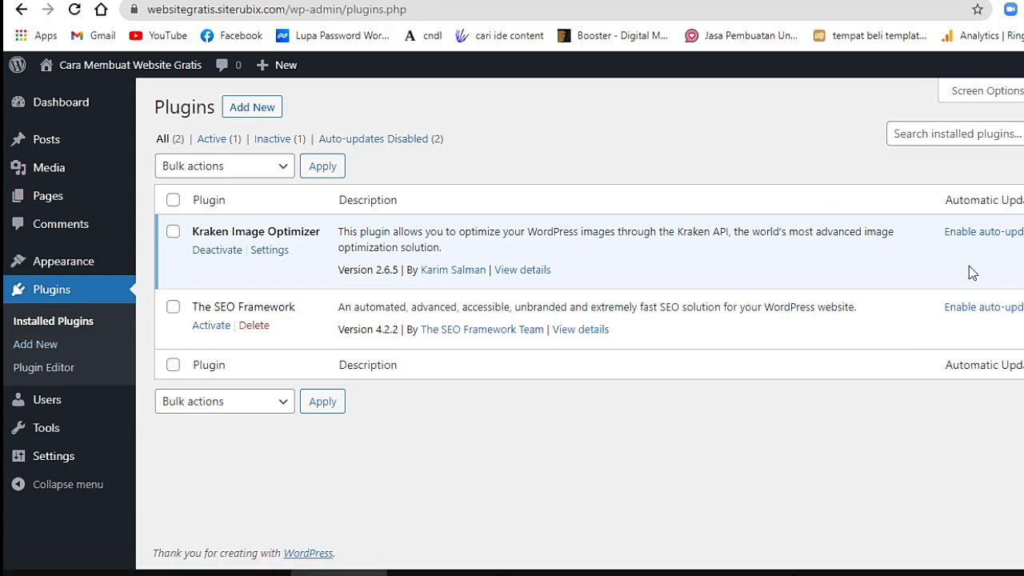
{"action": "left_click", "coordinate": [260, 112]}
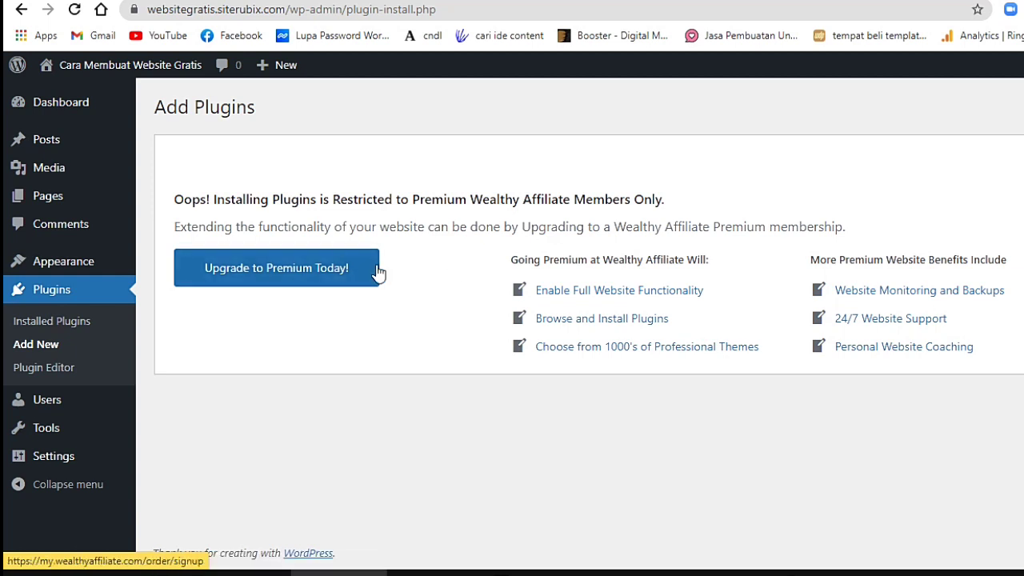
{"action": "left_click", "coordinate": [332, 277]}
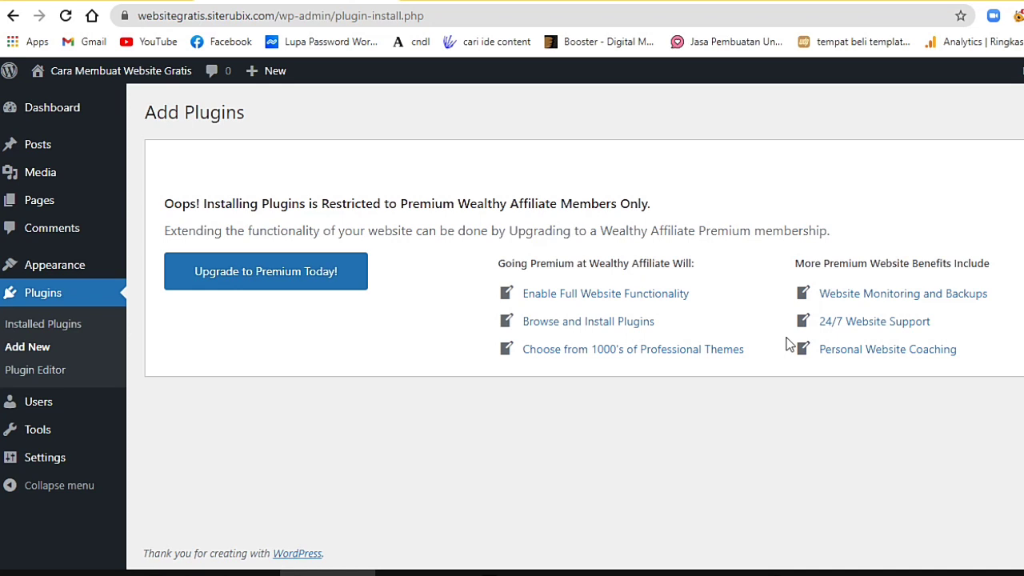
Activate The SEO Framework plugin from the installed plugins list.
{"action": "left_click", "coordinate": [53, 298]}
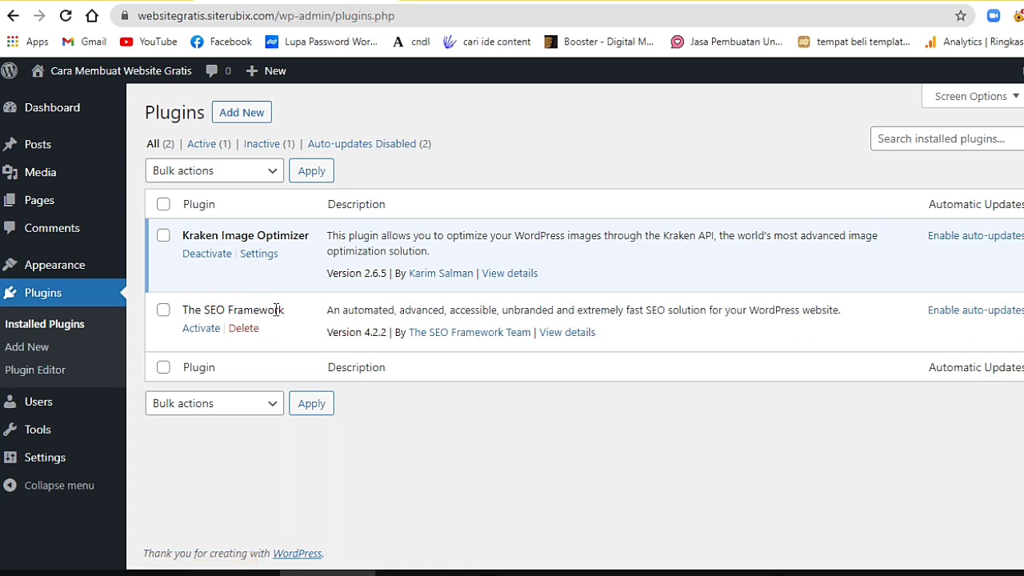
{"action": "left_click", "coordinate": [205, 334]}
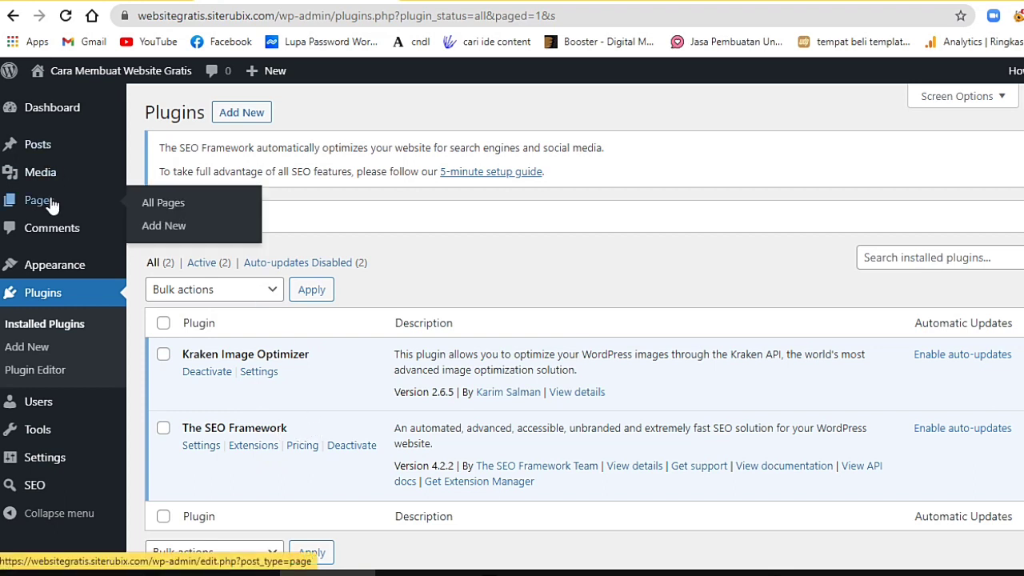
Open the list of all posts and move the "Hello world!" post to the trash.
{"action": "mouse_move", "coordinate": [46, 152]}
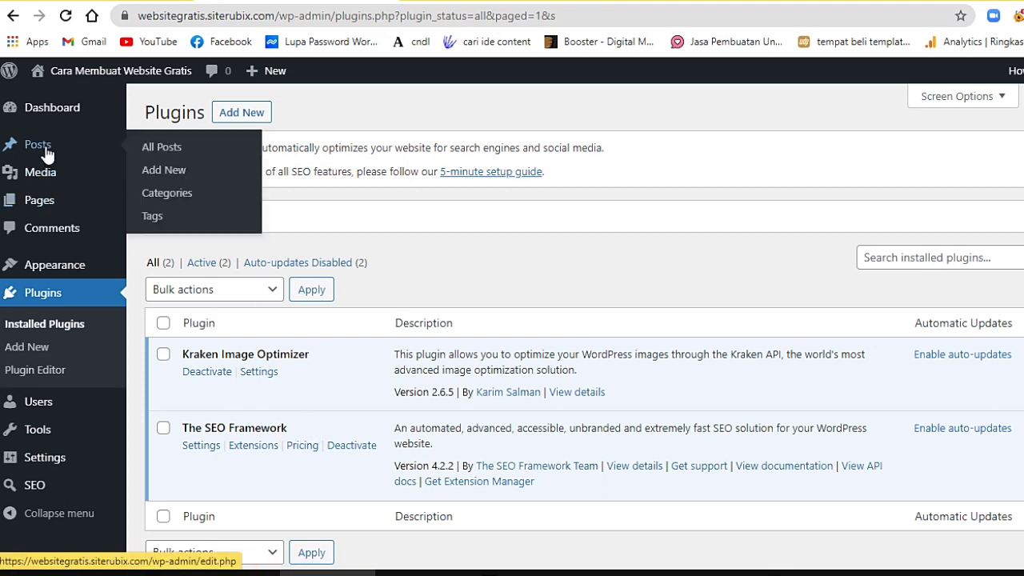
{"action": "left_click", "coordinate": [159, 149]}
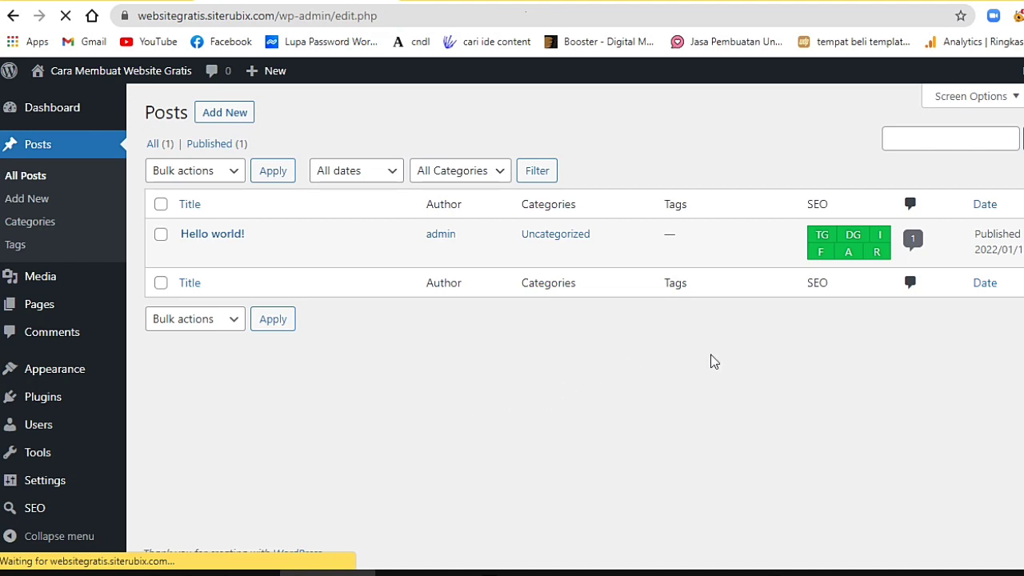
{"action": "mouse_move", "coordinate": [191, 244]}
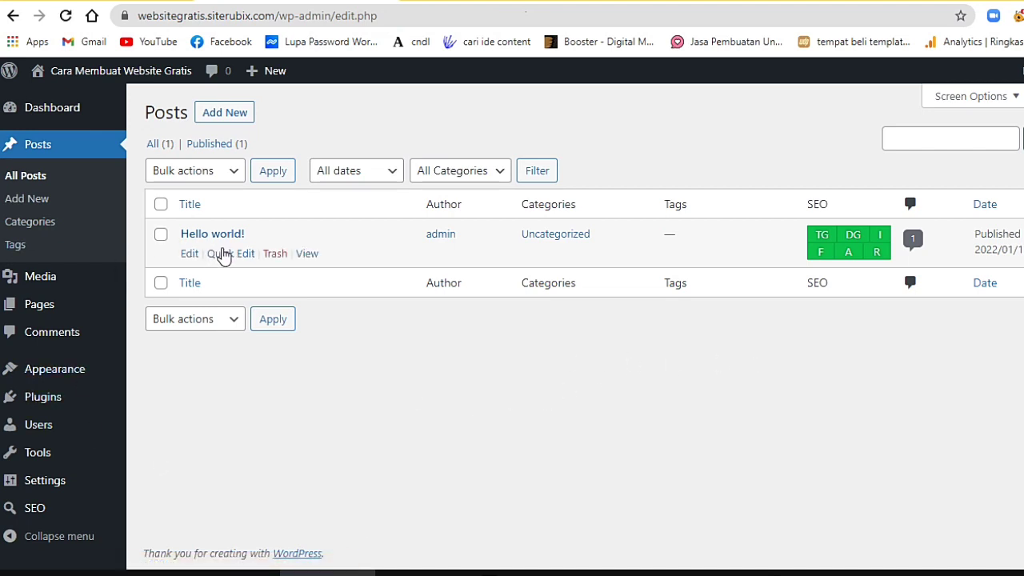
{"action": "left_click", "coordinate": [276, 253]}
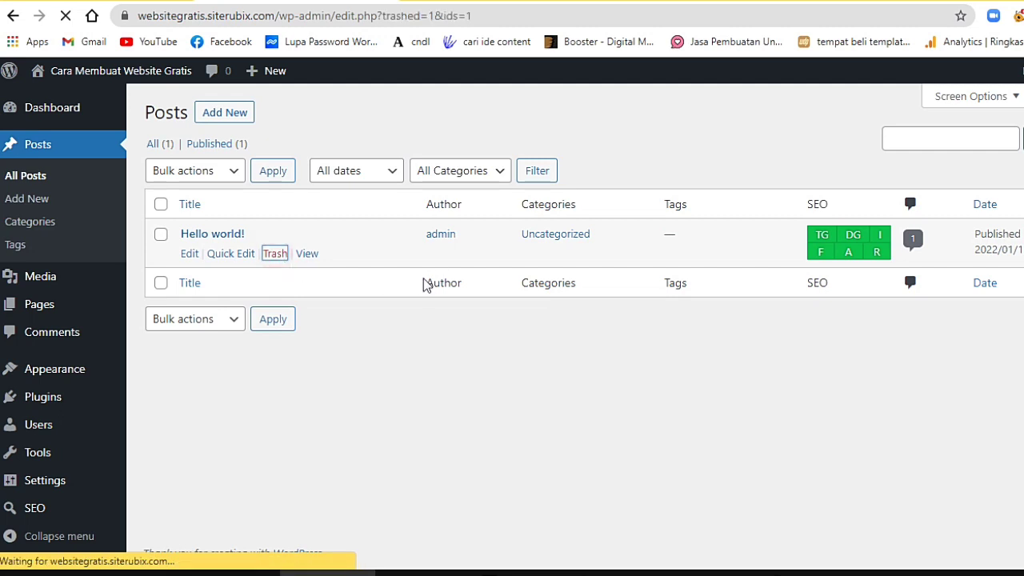
Create a new post and title it "Cara Membuat Website Gratis Terbaru 2022", using the first line of the Notepad draft.
{"action": "left_click", "coordinate": [239, 118]}
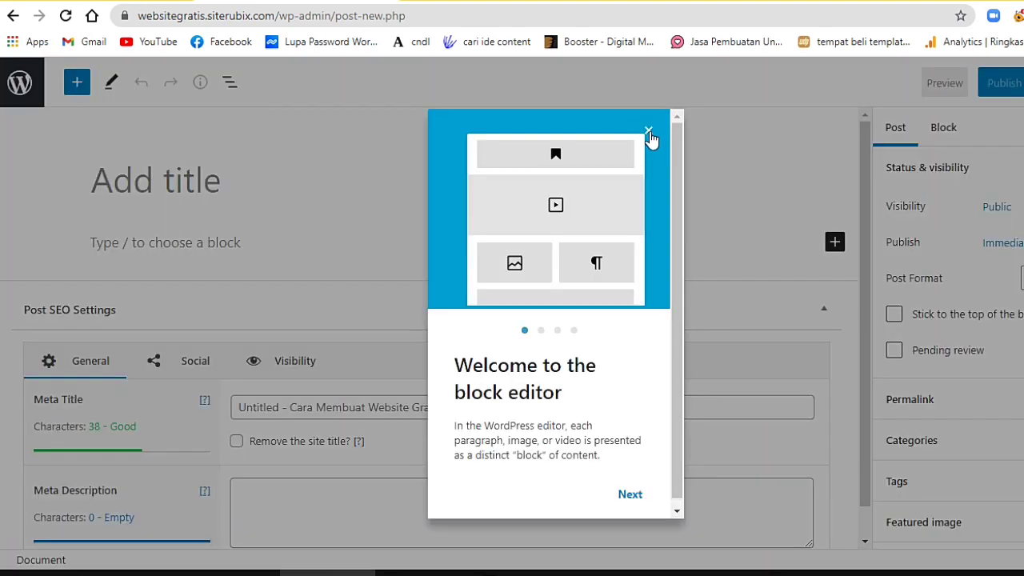
{"action": "left_click", "coordinate": [647, 136]}
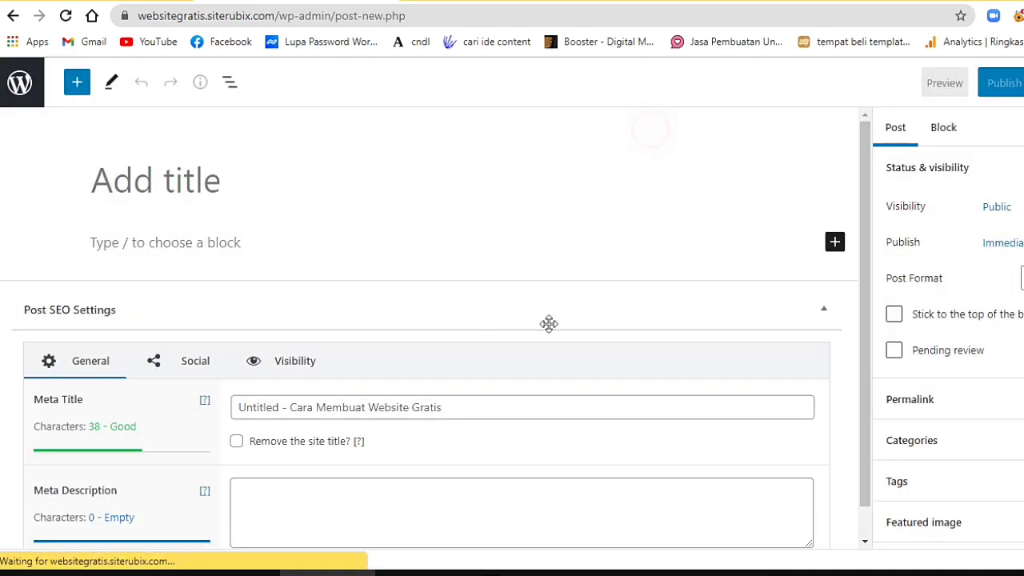
{"action": "left_click", "coordinate": [279, 183]}
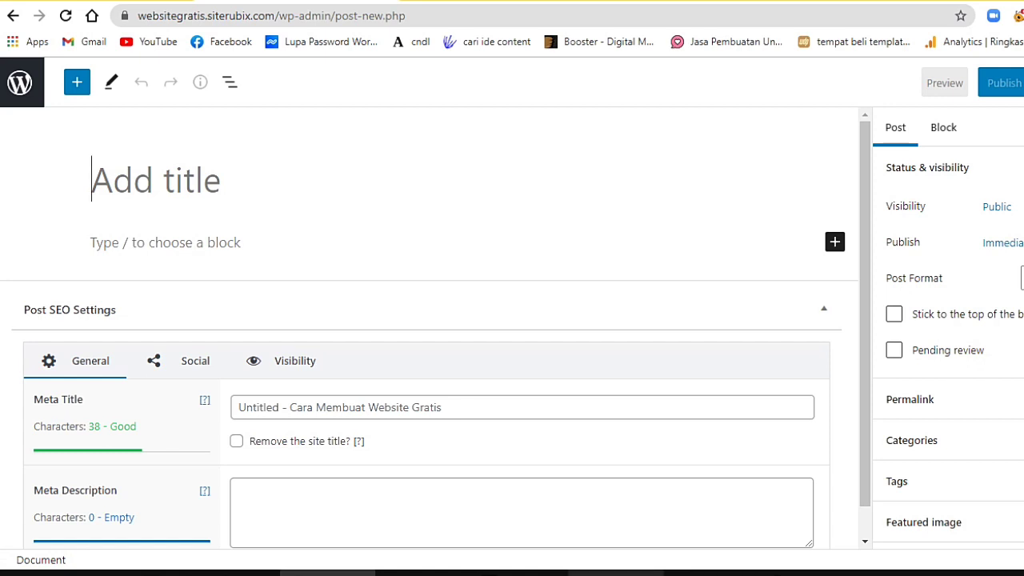
{"action": "left_click", "coordinate": [616, 575]}
{"action": "left_click_drag", "start_coordinate": [836, 142], "coordinate": [559, 131]}
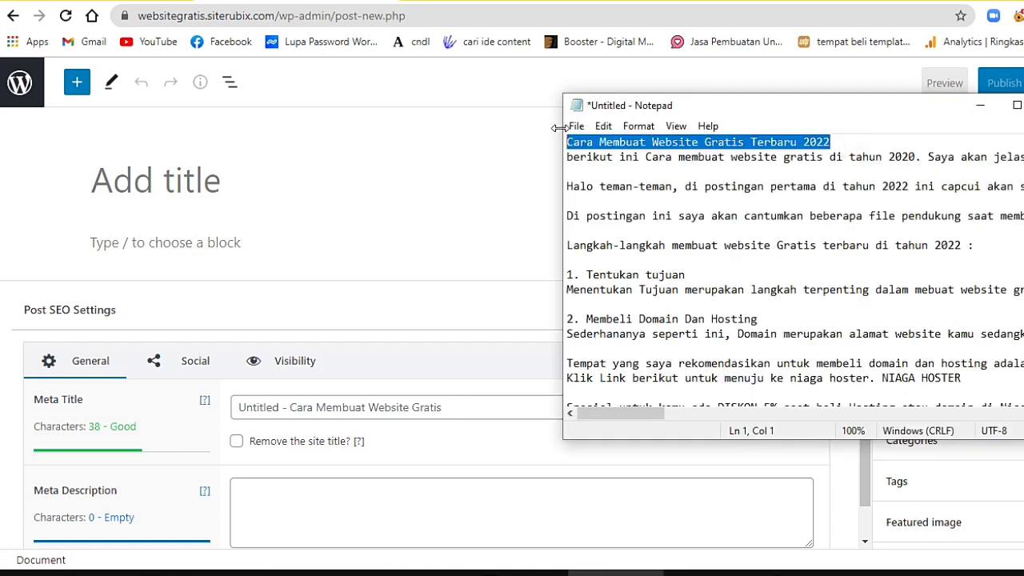
{"action": "left_click", "coordinate": [363, 208]}
{"action": "type", "text": "Cara Membuat Website Gratis Terbaru 2022"}
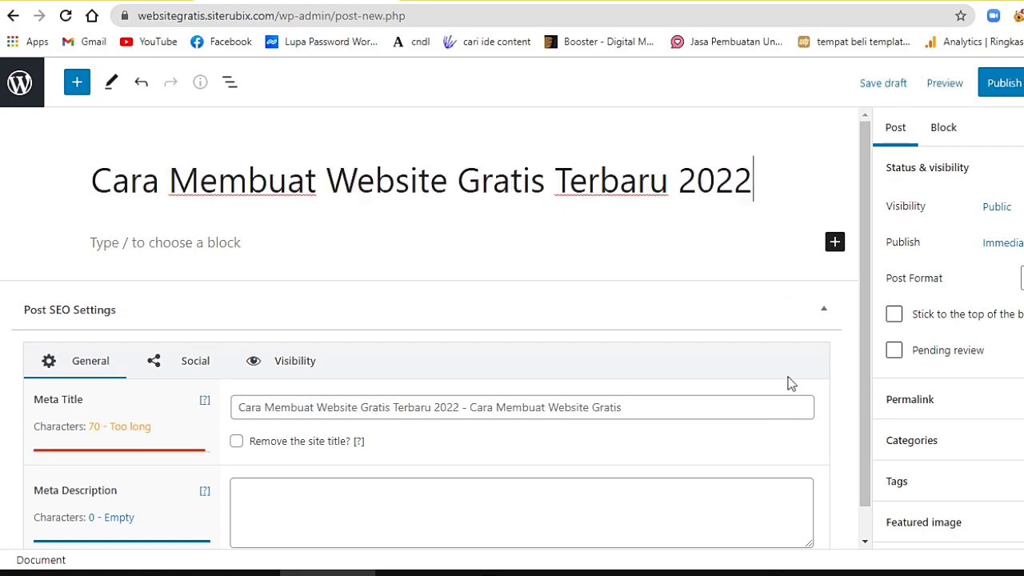
Copy the remaining draft text from Notepad, starting at "berikut ini Cara membuat website gratis" through the end, into the post body.
{"action": "left_click", "coordinate": [616, 573]}
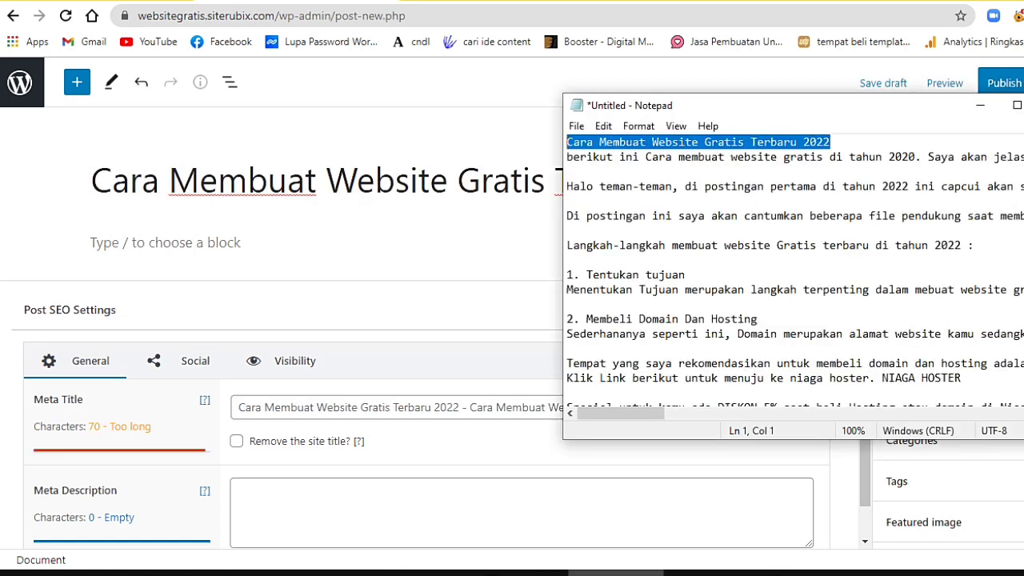
{"action": "left_click", "coordinate": [849, 237]}
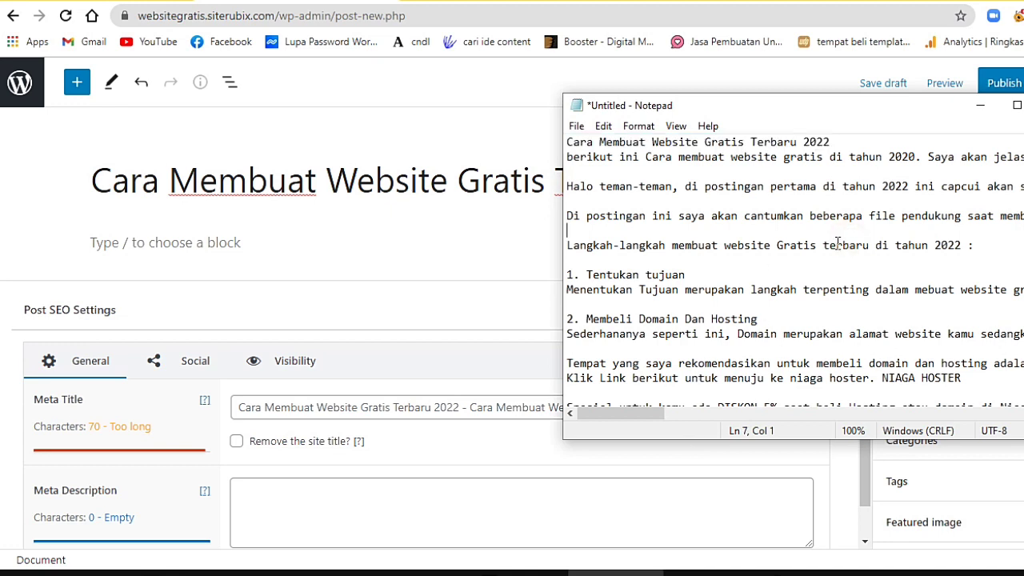
{"action": "left_click", "coordinate": [467, 248]}
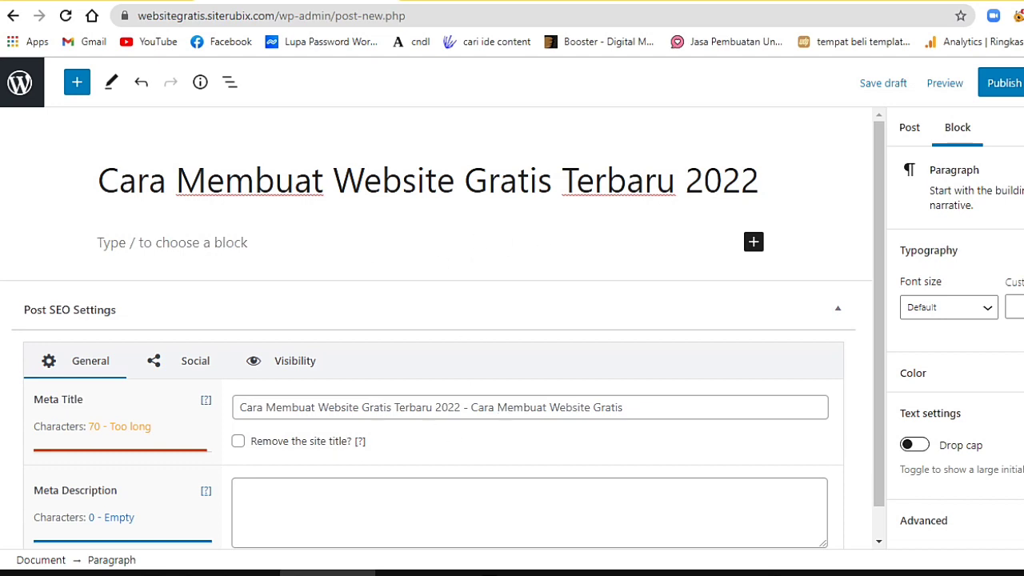
{"action": "key", "text": "alt+Tab"}
{"action": "left_click", "coordinate": [566, 163]}
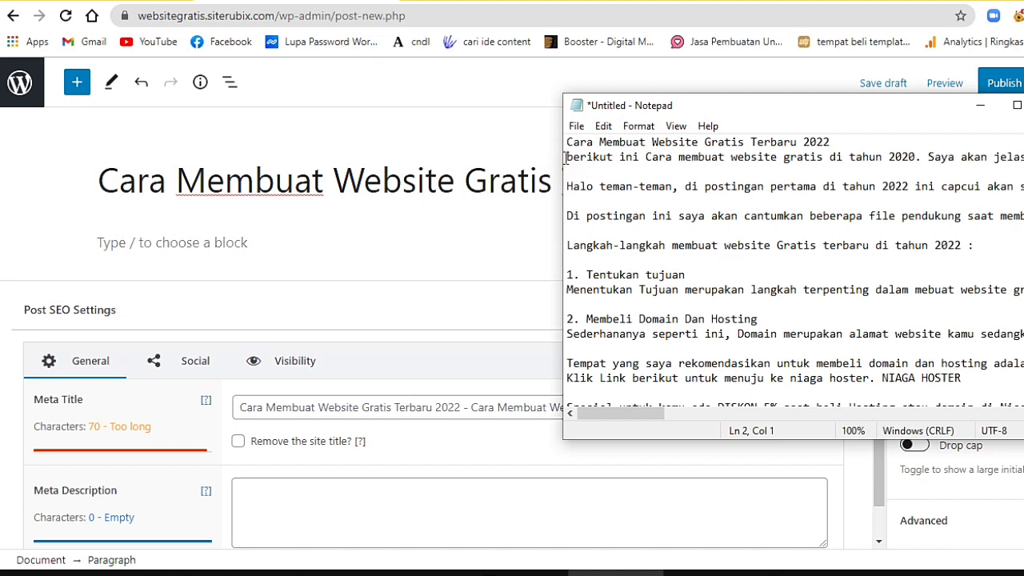
{"action": "left_click_drag", "start_coordinate": [567, 158], "coordinate": [569, 230]}
{"action": "left_click_drag", "start_coordinate": [763, 309], "coordinate": [911, 400]}
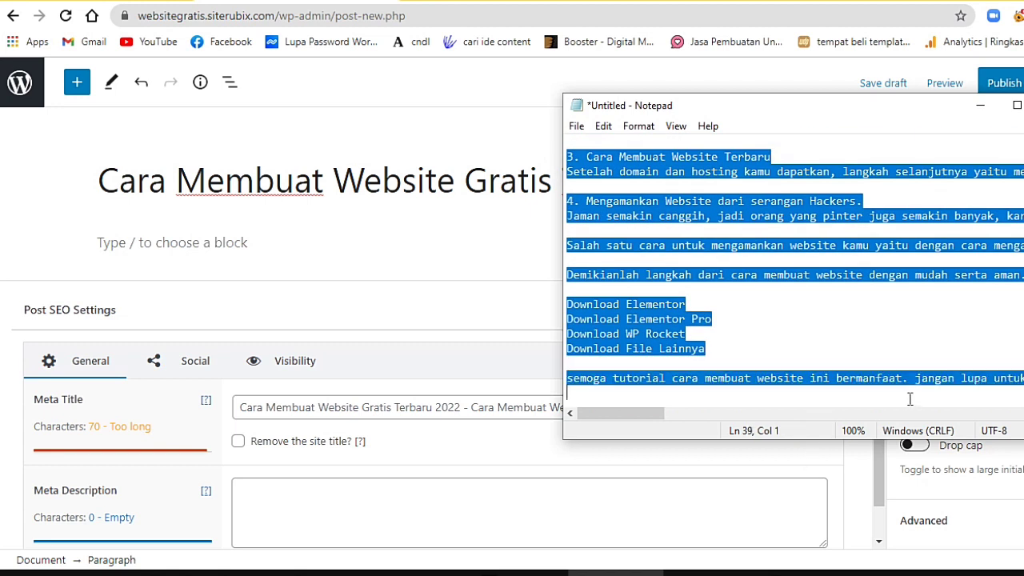
{"action": "left_click", "coordinate": [315, 231]}
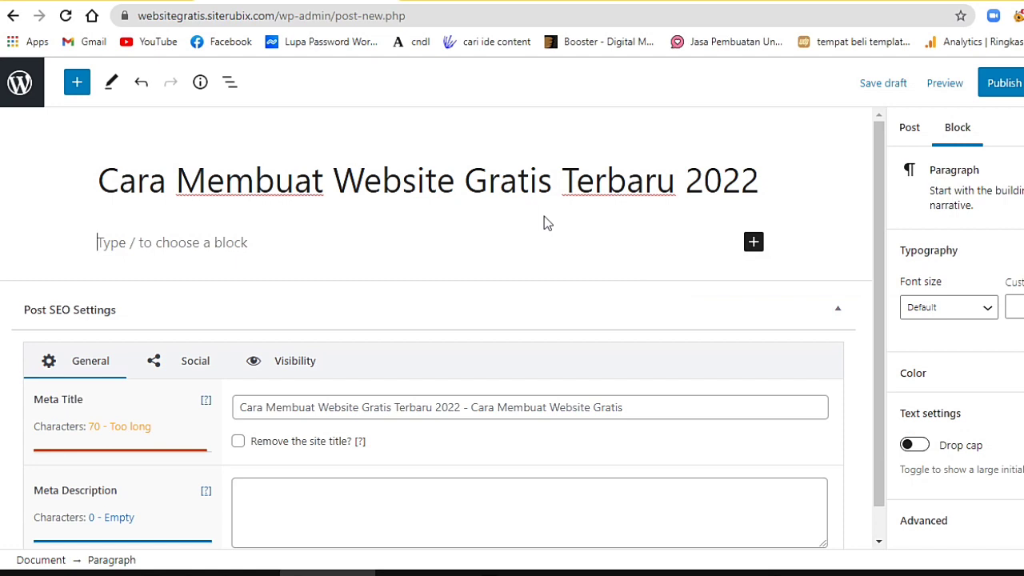
{"action": "key", "text": "ctrl+v"}
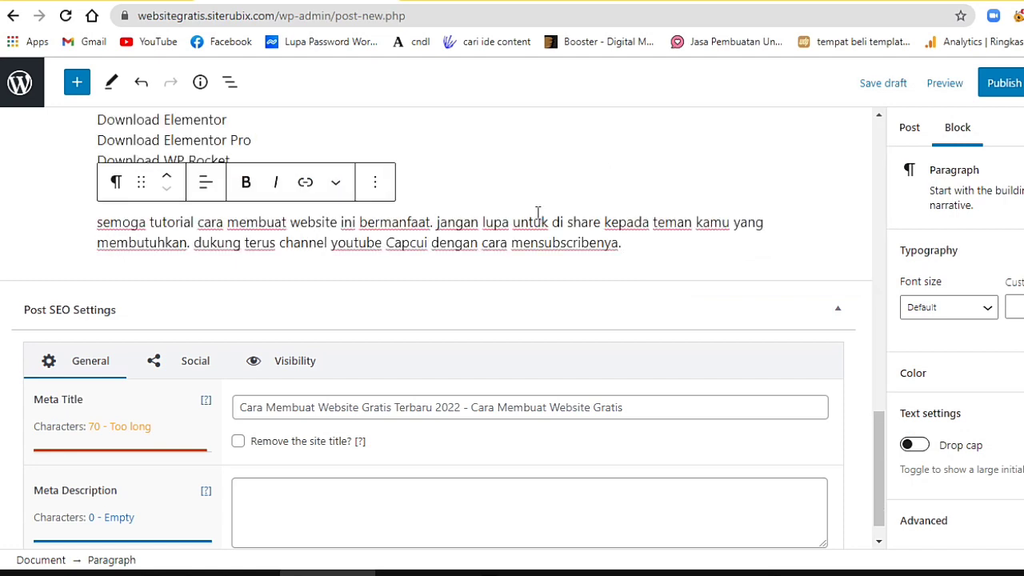
{"action": "scroll", "coordinate": [506, 182], "scroll_direction": "up", "scroll_amount": 5}
{"action": "scroll", "coordinate": [505, 182], "scroll_direction": "up", "scroll_amount": 6}
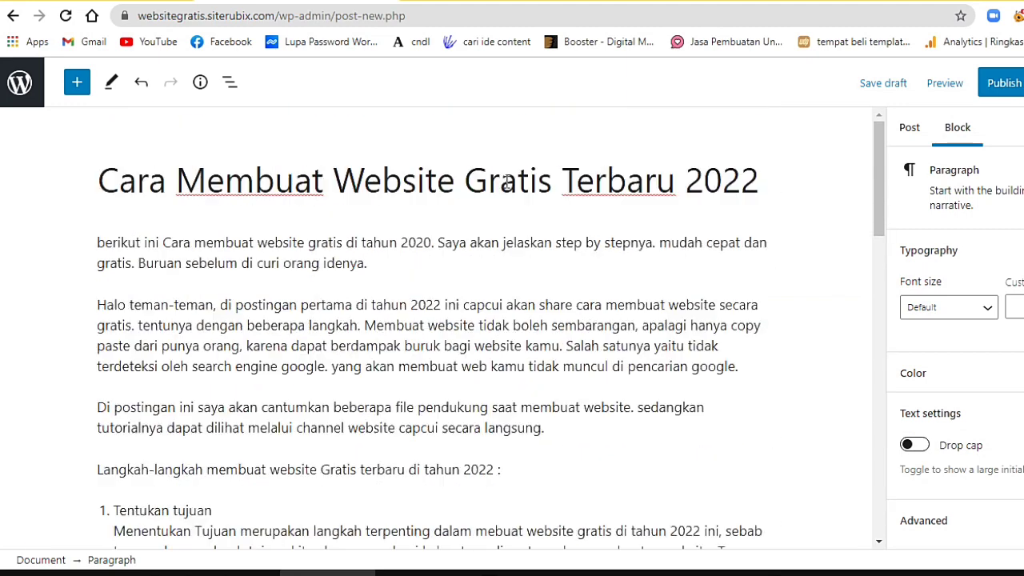
{"action": "scroll", "coordinate": [505, 183], "scroll_direction": "down", "scroll_amount": 6}
{"action": "scroll", "coordinate": [506, 182], "scroll_direction": "up", "scroll_amount": 1}
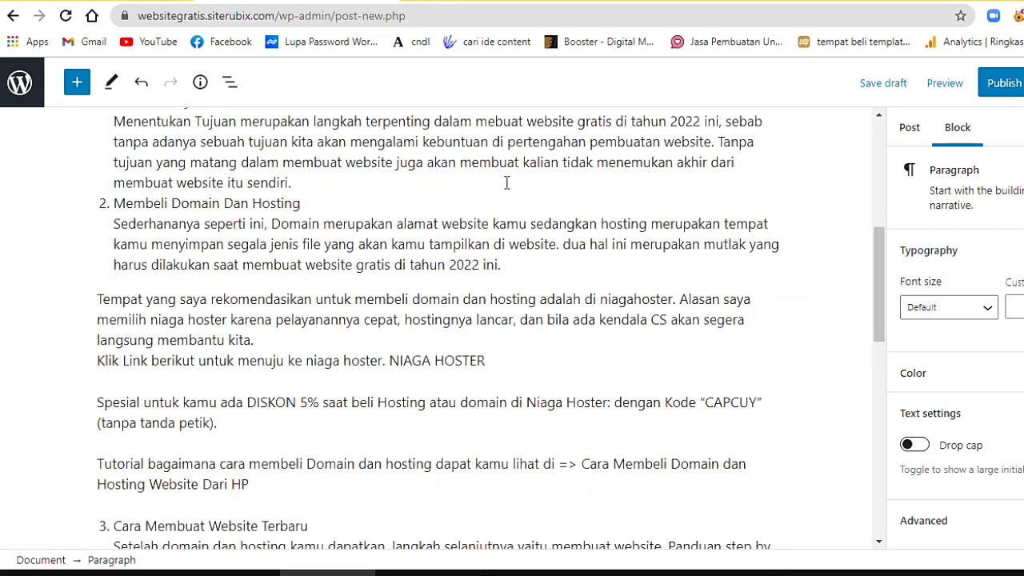
{"action": "scroll", "coordinate": [507, 183], "scroll_direction": "up", "scroll_amount": 5}
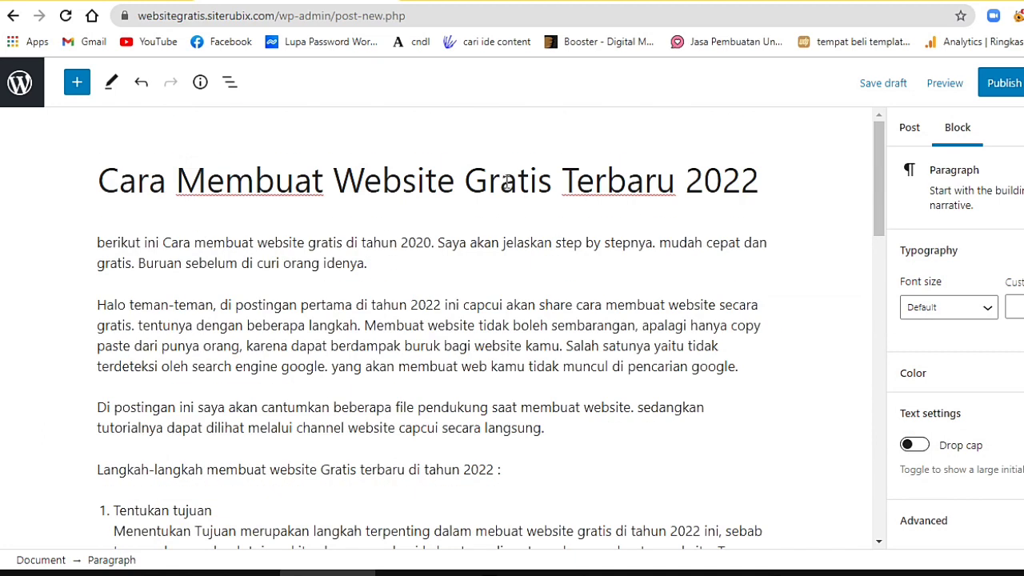
Open the post's featured image setting and upload banner-site-rubix2-1.png from the computer.
{"action": "left_click", "coordinate": [635, 214]}
{"action": "scroll", "coordinate": [968, 388], "scroll_direction": "down", "scroll_amount": 5}
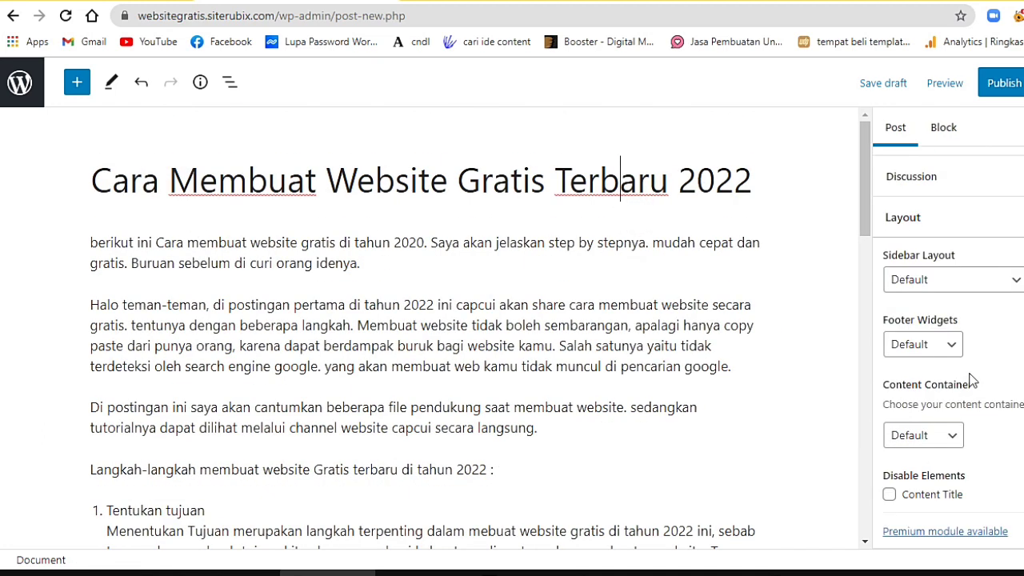
{"action": "scroll", "coordinate": [970, 382], "scroll_direction": "up", "scroll_amount": 5}
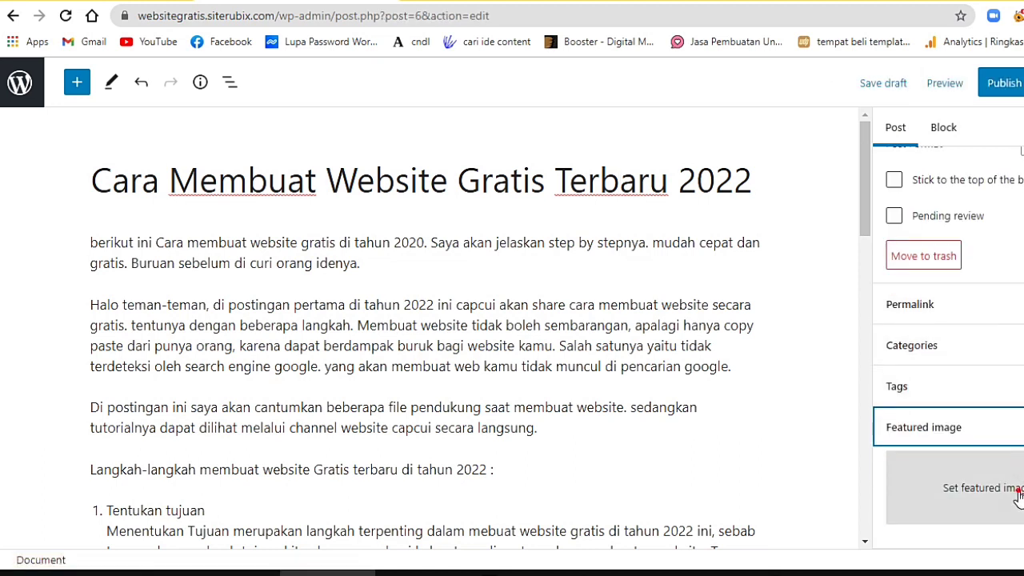
{"action": "left_click", "coordinate": [1016, 494]}
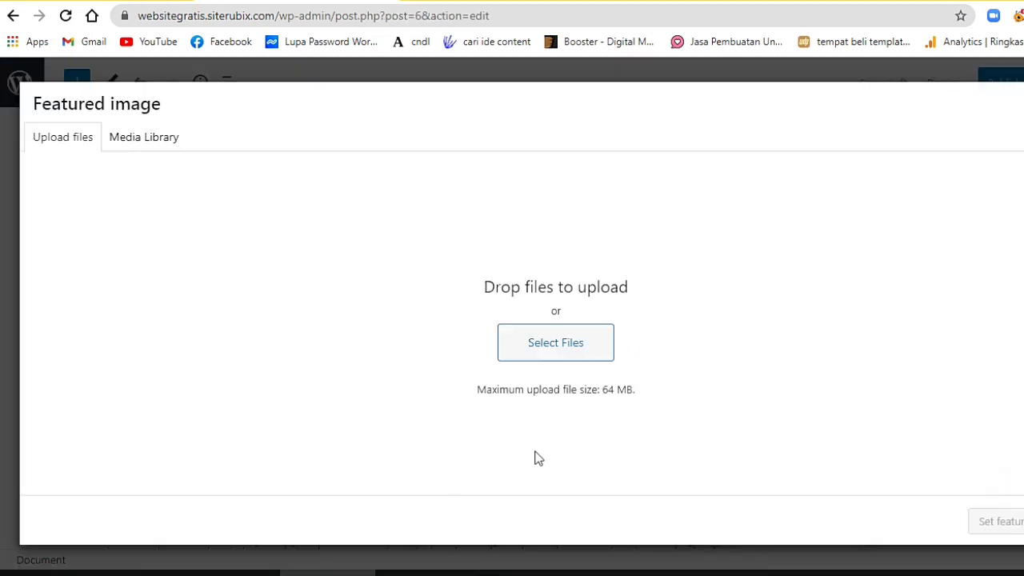
{"action": "left_click", "coordinate": [558, 344]}
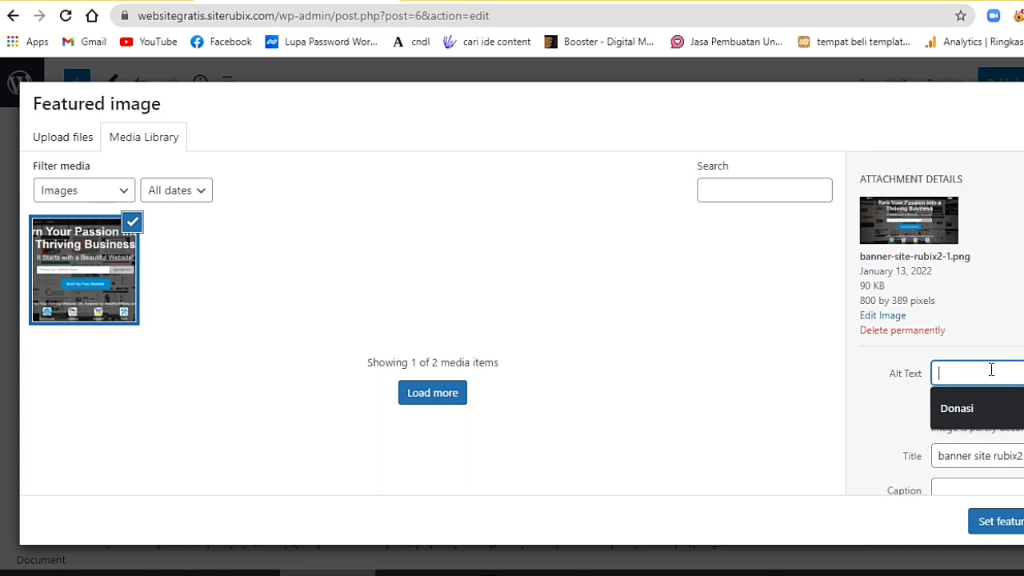
Give the uploaded banner the alt text "website gratis site" and set it as the post's featured image.
{"action": "type", "text": "we"}
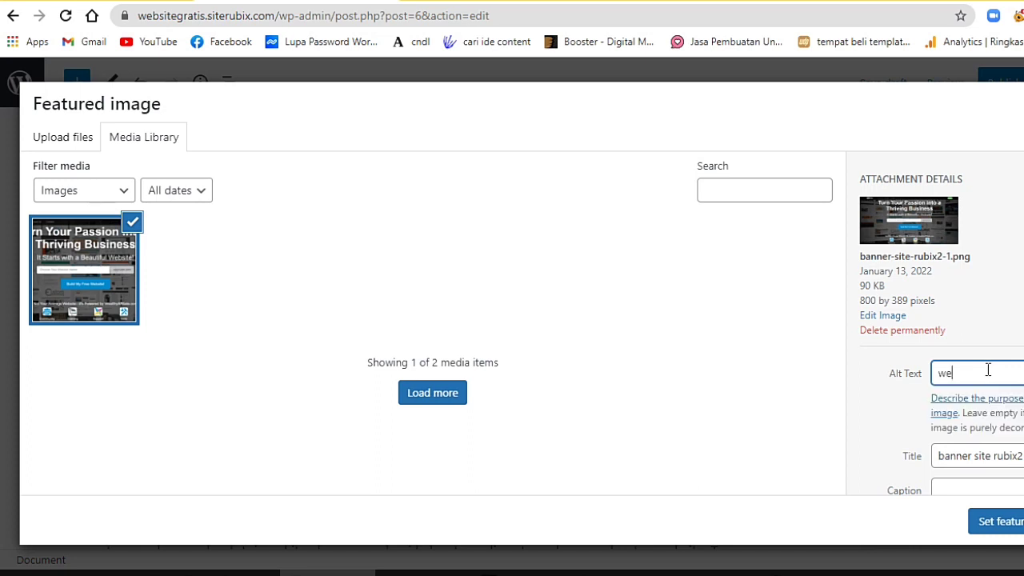
{"action": "type", "text": "bsite gratis site"}
{"action": "scroll", "coordinate": [984, 366], "scroll_direction": "down", "scroll_amount": 1}
{"action": "left_click", "coordinate": [1020, 374]}
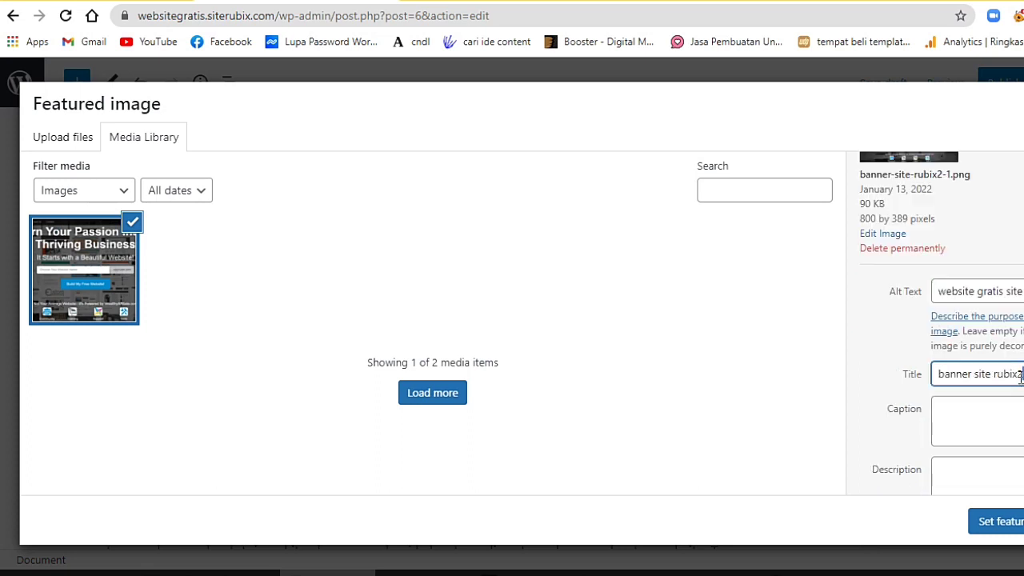
{"action": "left_click", "coordinate": [1020, 528]}
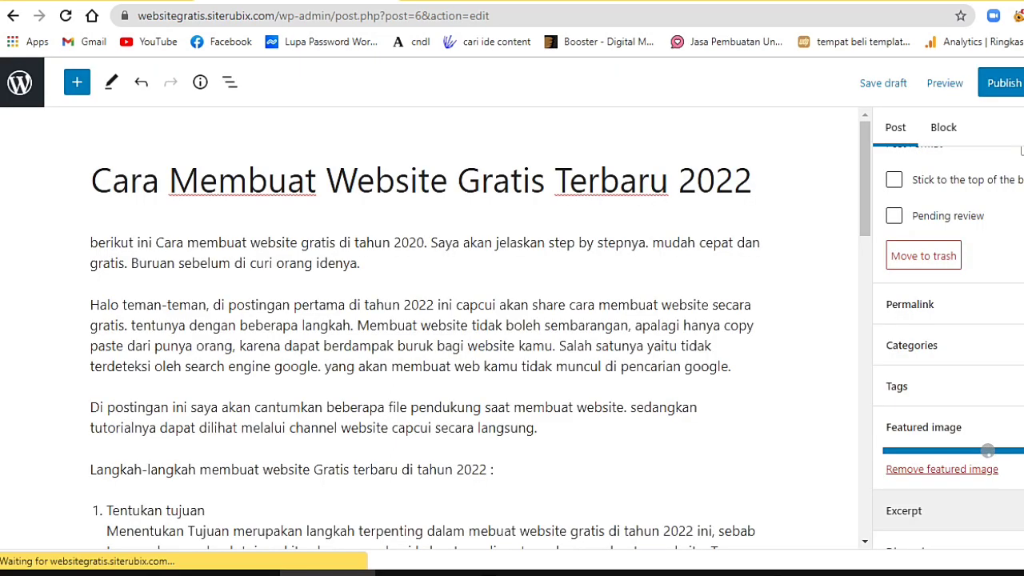
Enter "Cara Membuat Website Gratis" as the meta title in the Post SEO Settings.
{"action": "scroll", "coordinate": [594, 395], "scroll_direction": "down", "scroll_amount": 15}
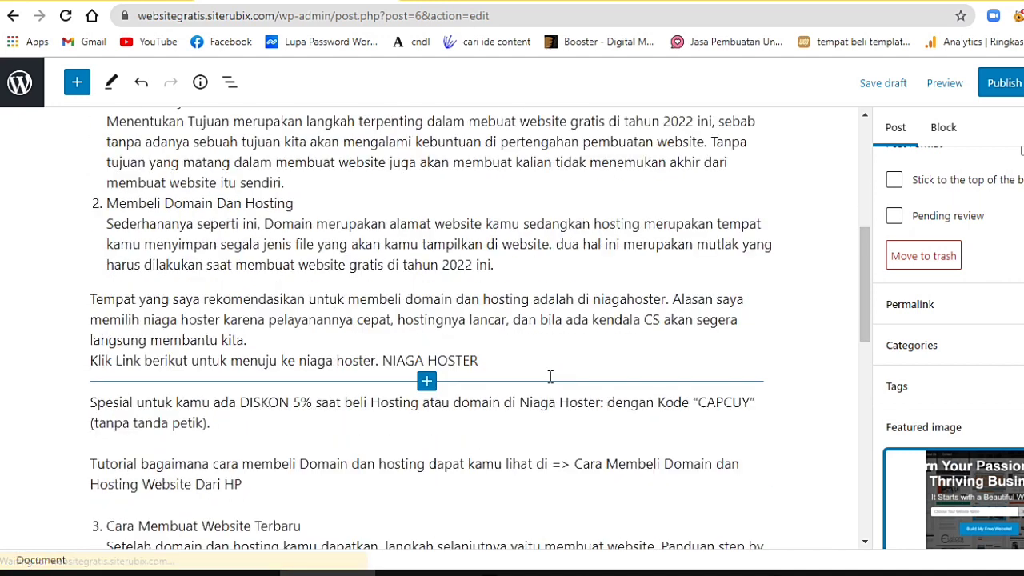
{"action": "left_click", "coordinate": [463, 374]}
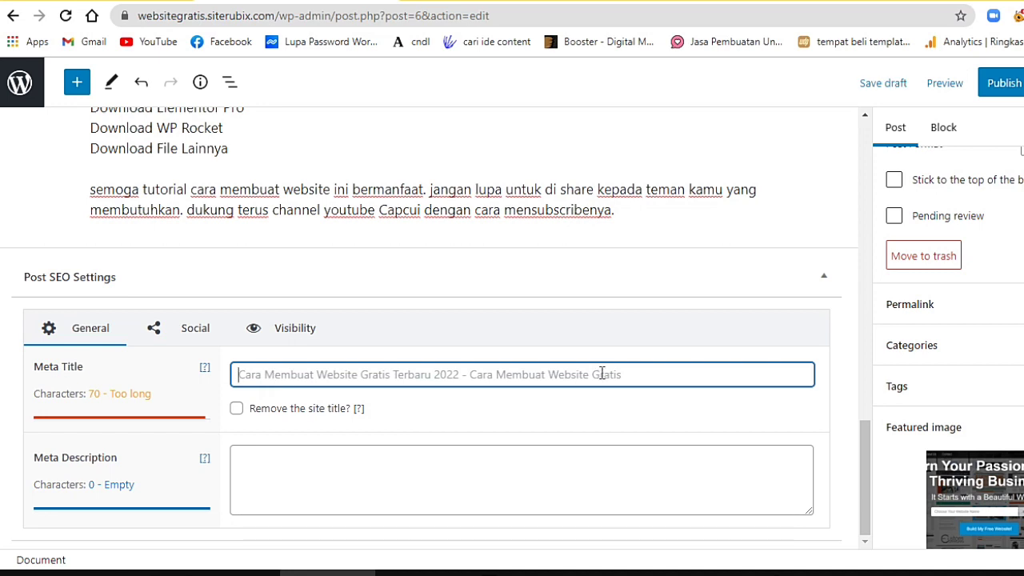
{"action": "type", "text": "Cara "}
{"action": "type", "text": "membau"}
{"action": "key", "text": "BackSpace"}
{"action": "key", "text": "BackSpace"}
{"action": "type", "text": "u"}
{"action": "key", "text": "ctrl+z"}
{"action": "type", "text": "Cara Membuat Website Gratis"}
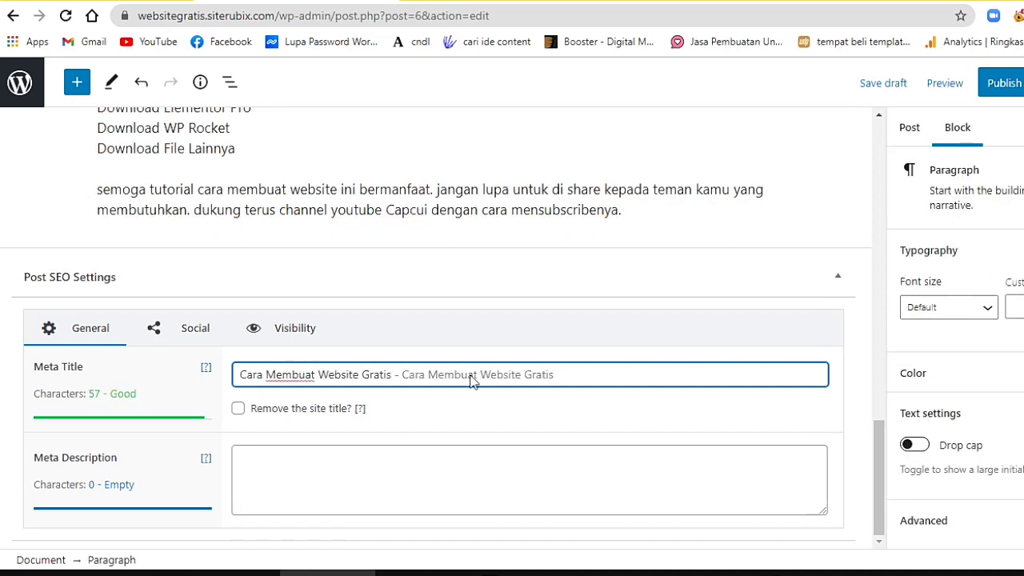
Remove the site title from the meta title and extend it to "Cara Membuat Website Gratis terbaru 2022".
{"action": "left_click", "coordinate": [240, 409]}
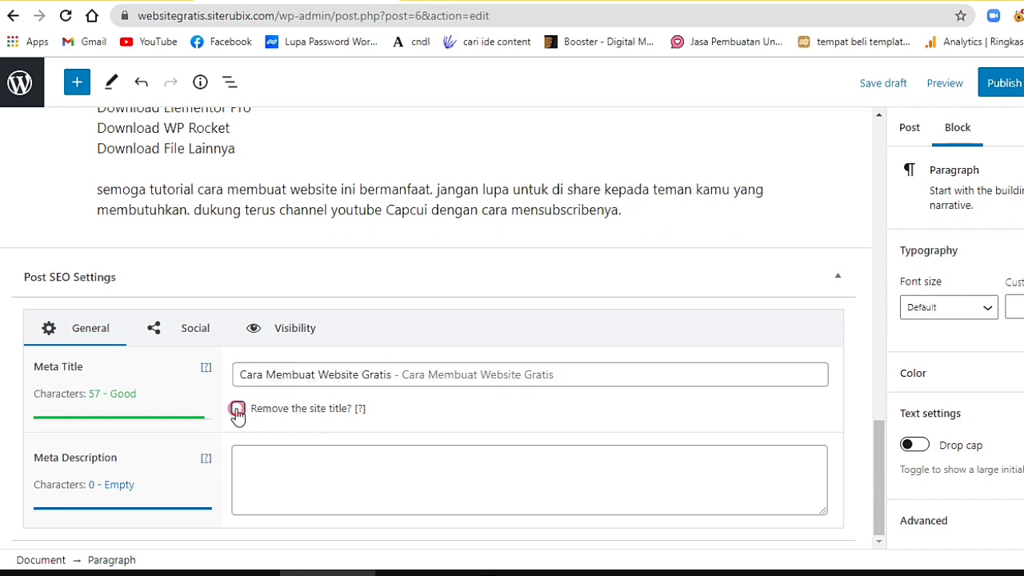
{"action": "left_click", "coordinate": [462, 375]}
{"action": "type", "text": "terbaru"}
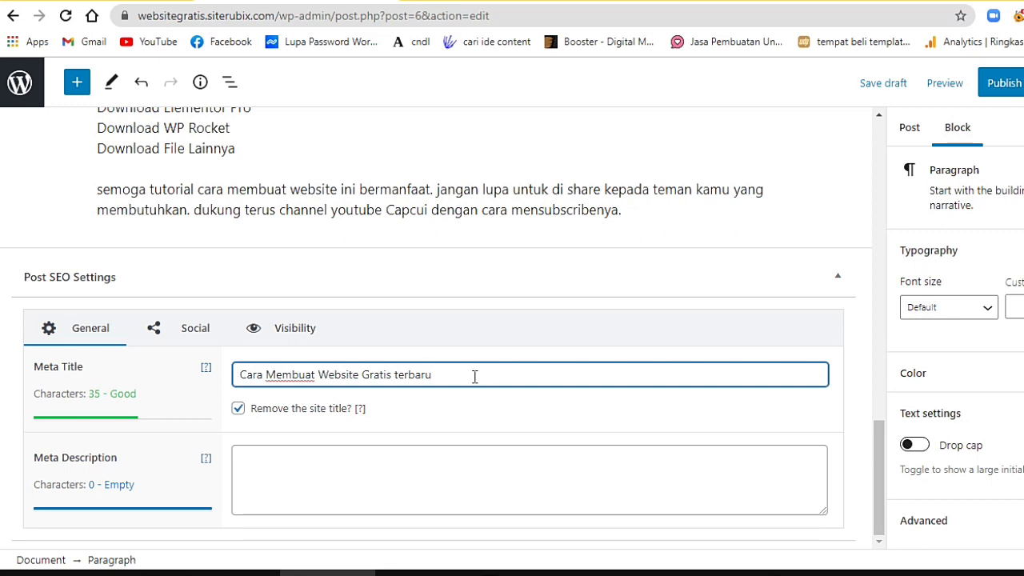
{"action": "type", "text": " tahun"}
{"action": "key", "text": "BackSpace"}
{"action": "key", "text": "BackSpace"}
{"action": "key", "text": "BackSpace"}
{"action": "key", "text": "BackSpace"}
{"action": "key", "text": "BackSpace"}
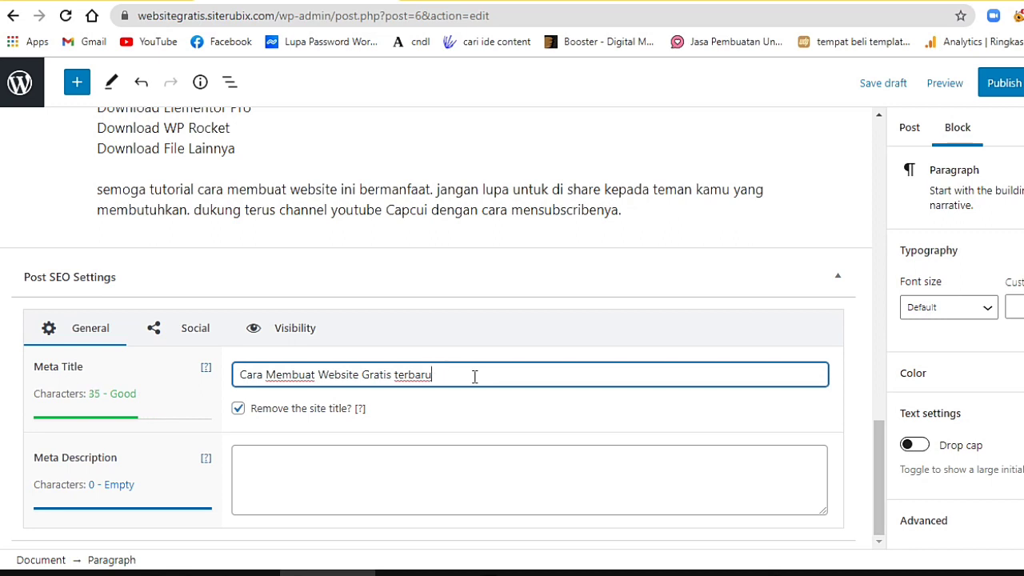
{"action": "key", "text": "BackSpace"}
{"action": "key", "text": "BackSpace"}
{"action": "key", "text": "BackSpace"}
{"action": "type", "text": "ru 2022"}
Write a meta description beginning "Berikut Ini cara membuat website gratis terbaru" and ending "paling banyak di cari karena mudah dibuat.".
{"action": "left_click", "coordinate": [640, 474]}
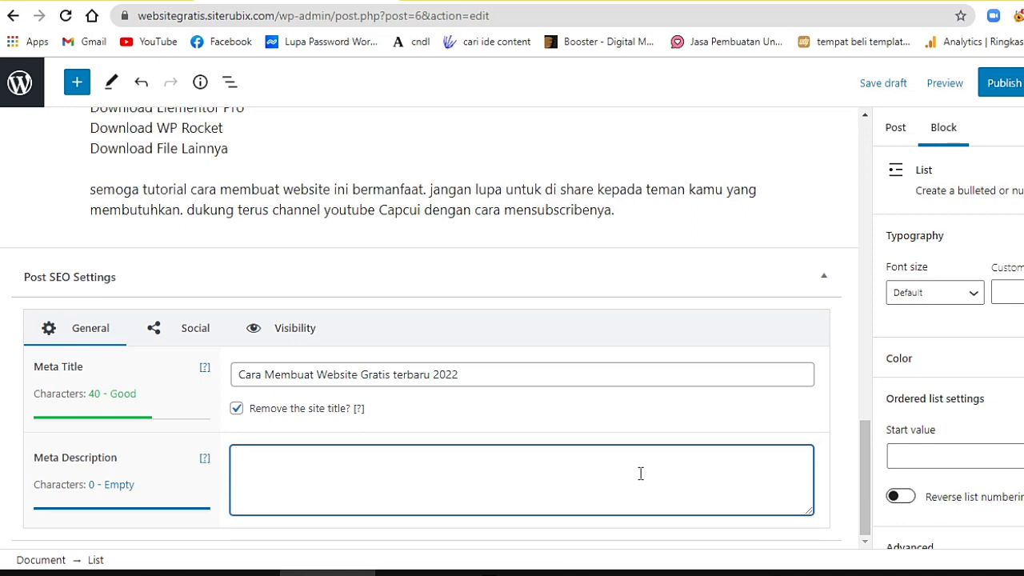
{"action": "type", "text": "Be"}
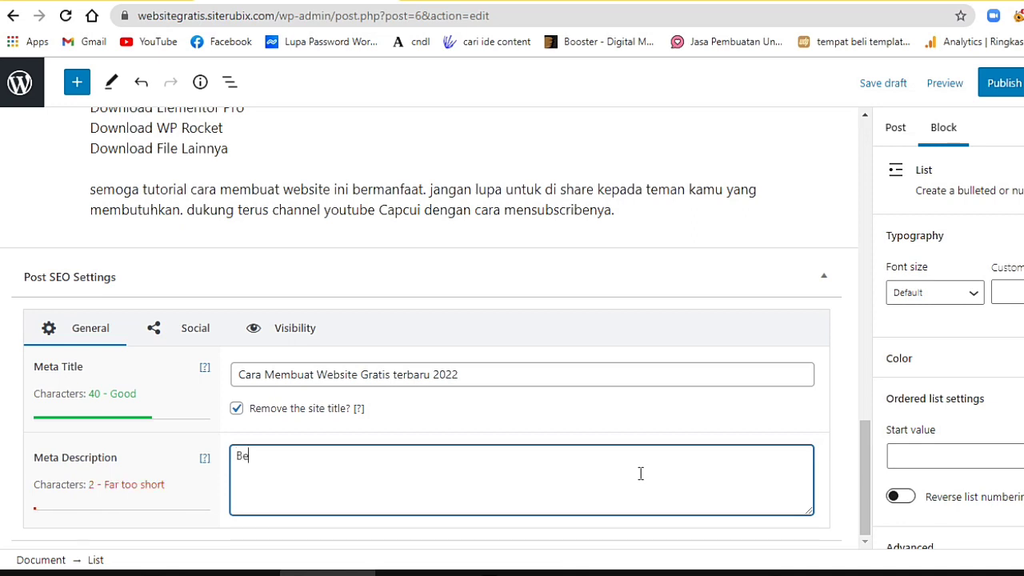
{"action": "type", "text": "rikut Ini"}
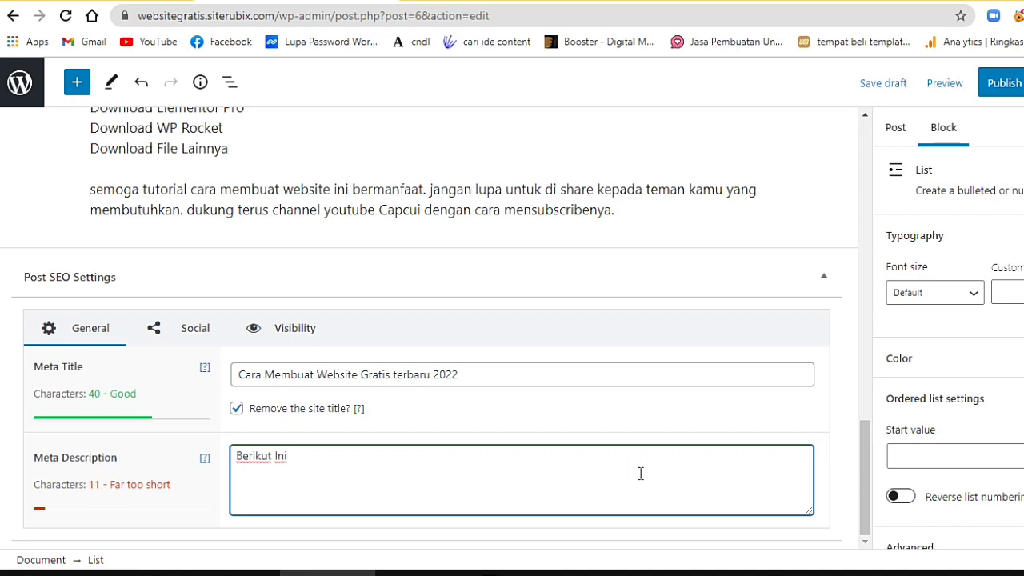
{"action": "type", "text": "cara membuat website gratis terbaru yang paling direkomendasikan untuk tahun 2022. website gratis paling banyak di cari karena mudah dibuat."}
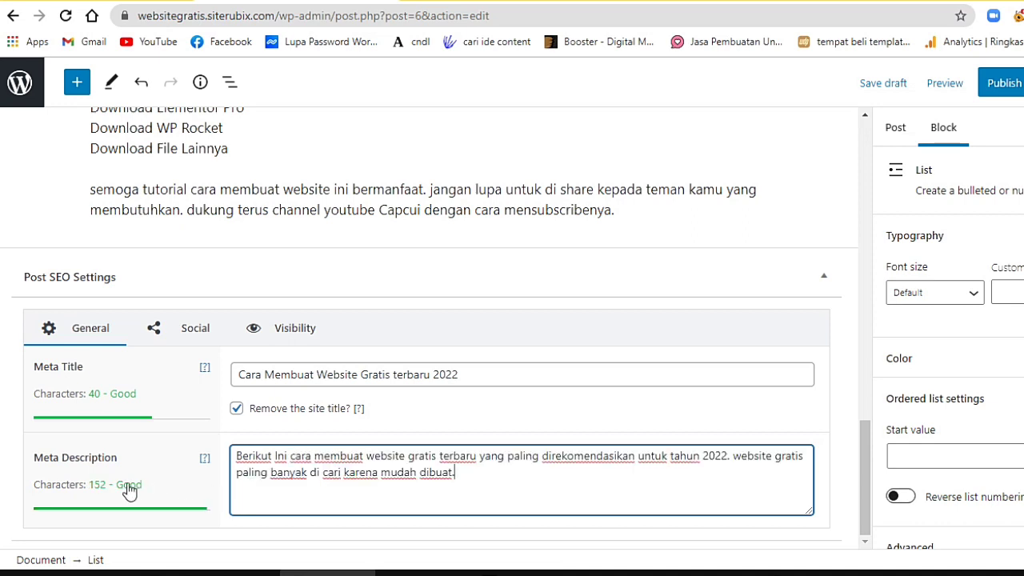
{"action": "type", "text": "afsadfasdfsdaf"}
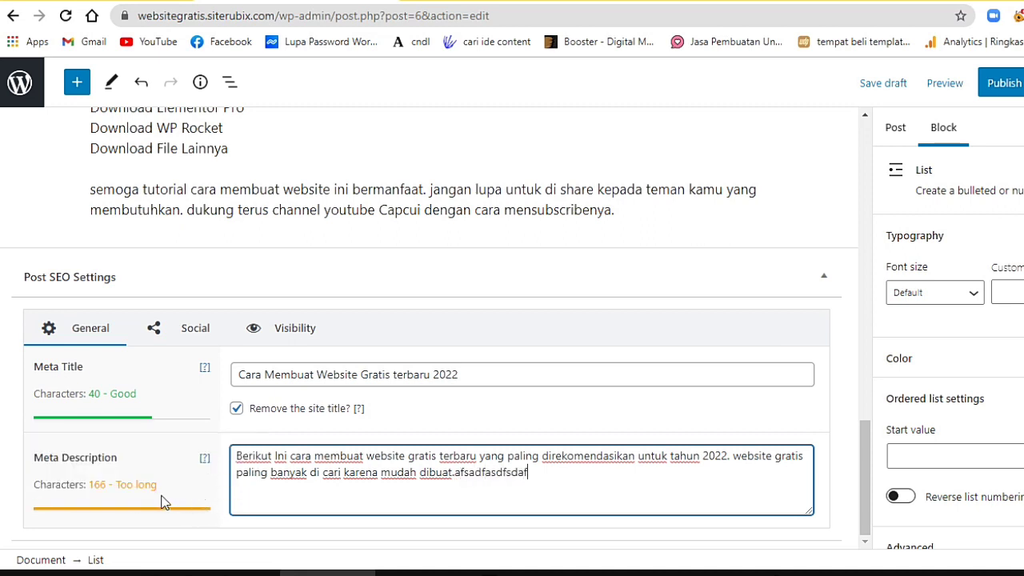
{"action": "key", "text": "BackSpace"}
{"action": "key", "text": "BackSpace"}
{"action": "key", "text": "BackSpace"}
{"action": "key", "text": "BackSpace"}
{"action": "key", "text": "BackSpace"}
{"action": "key", "text": "BackSpace"}
{"action": "key", "text": "BackSpace"}
{"action": "key", "text": "BackSpace"}
{"action": "key", "text": "BackSpace"}
{"action": "key", "text": "BackSpace"}
{"action": "key", "text": "BackSpace"}
{"action": "key", "text": "BackSpace"}
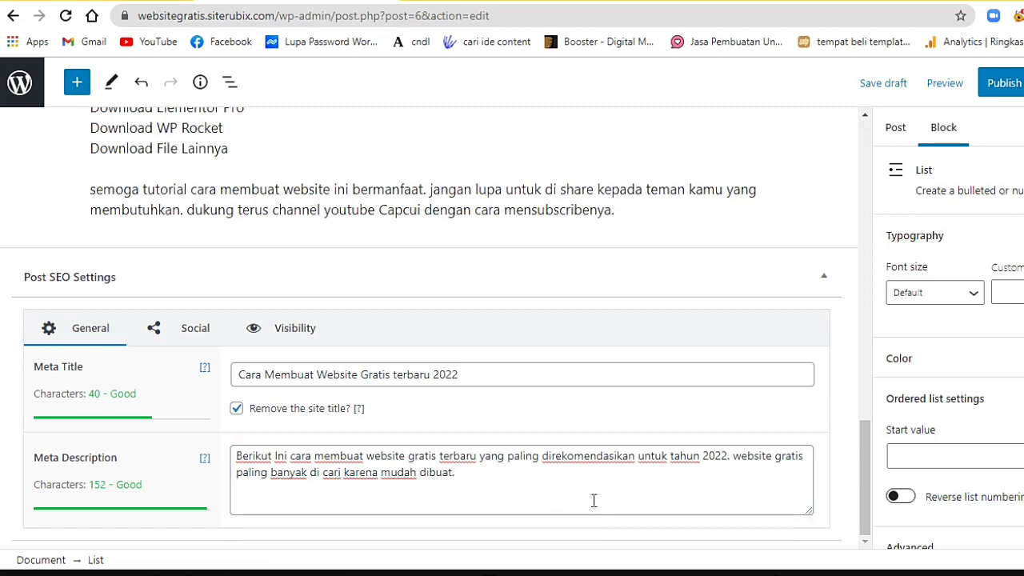
Set the post's SEO visibility to index and follow with 301 redirect "Cara membuat website gratis di 2022", and publish the post.
{"action": "left_click", "coordinate": [295, 328]}
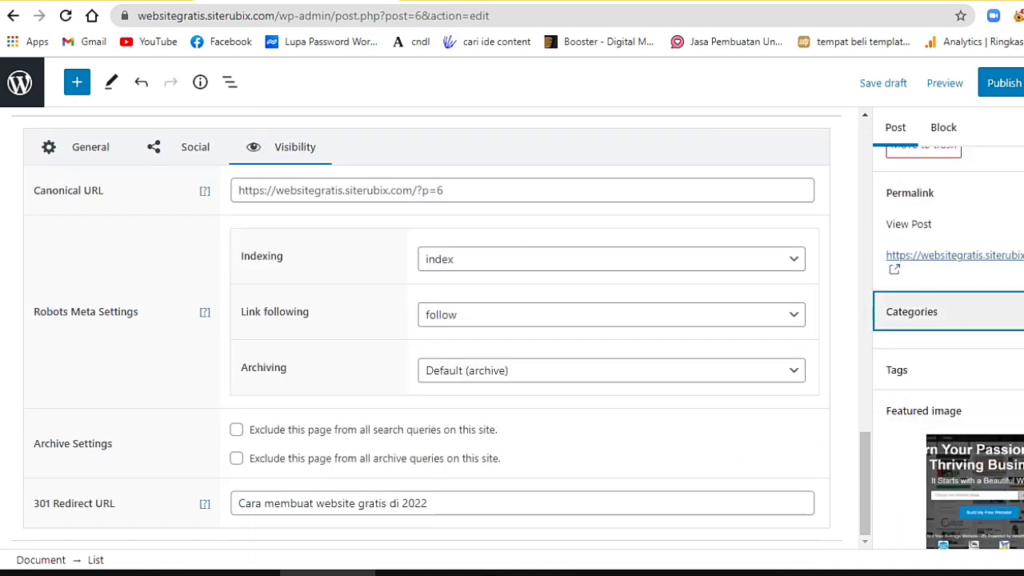
{"action": "scroll", "coordinate": [948, 336], "scroll_direction": "up", "scroll_amount": 3}
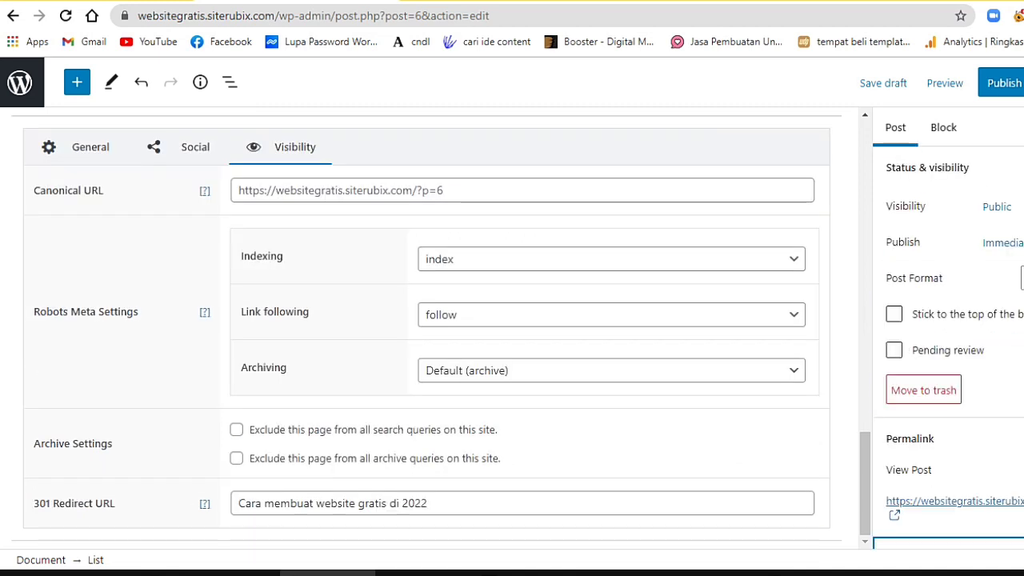
{"action": "left_click", "coordinate": [1009, 84]}
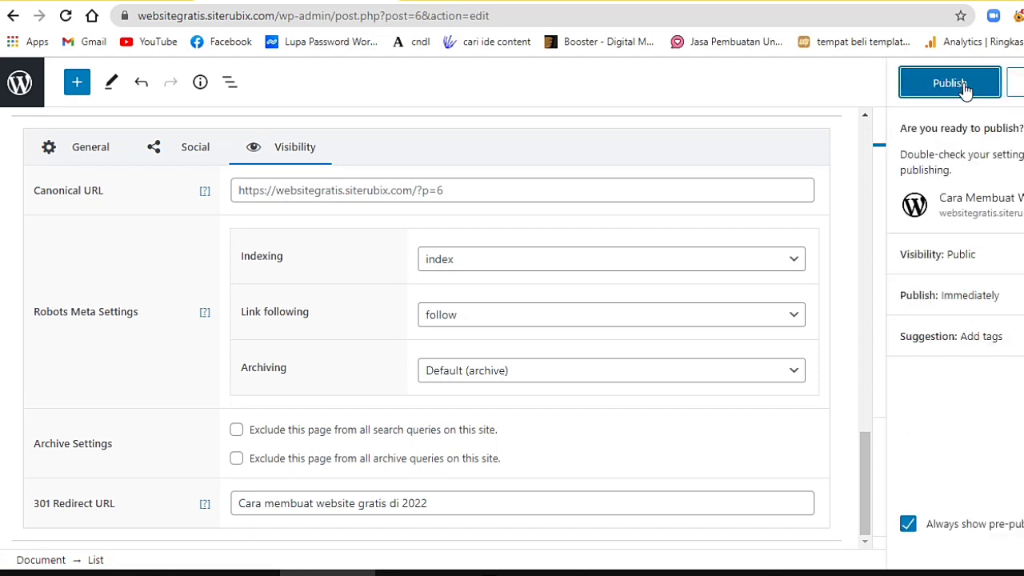
{"action": "left_click", "coordinate": [964, 88]}
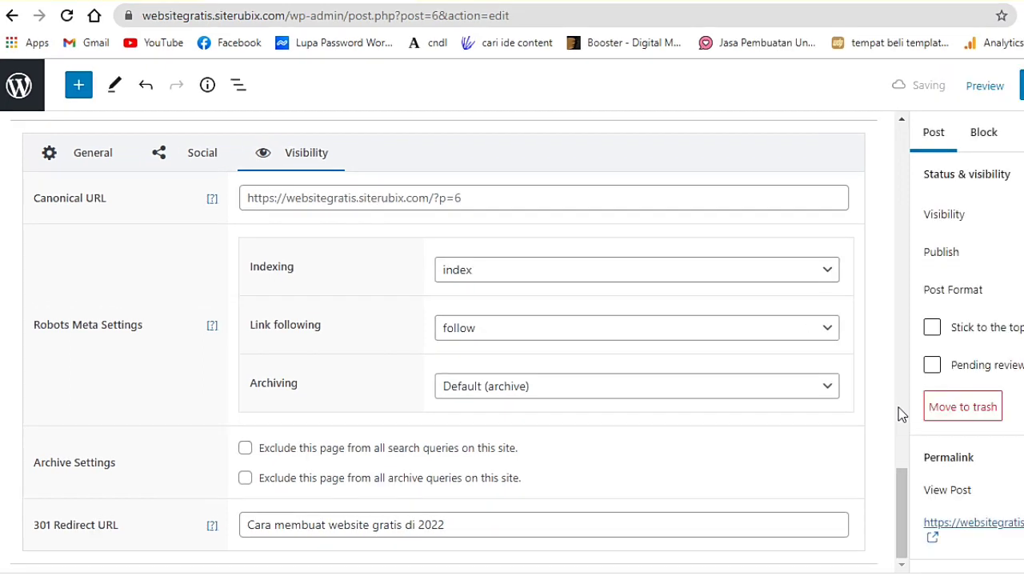
Load websitegratis.siterubix.com in a new browser tab and open the article "Cara Membuat Website Gratis Terbaru 2022".
{"action": "left_click", "coordinate": [842, 1]}
{"action": "left_click", "coordinate": [826, 16]}
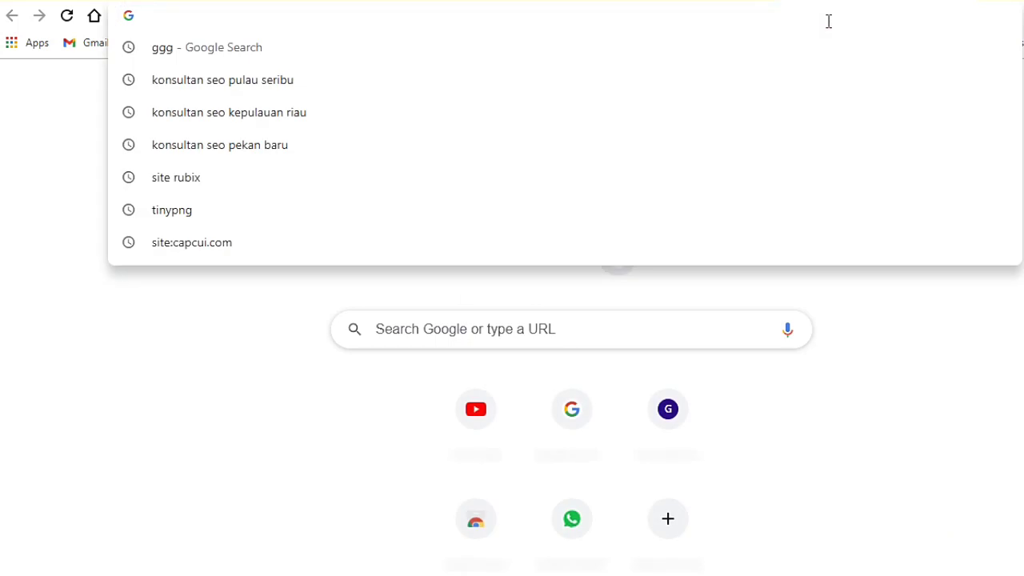
{"action": "type", "text": "websi"}
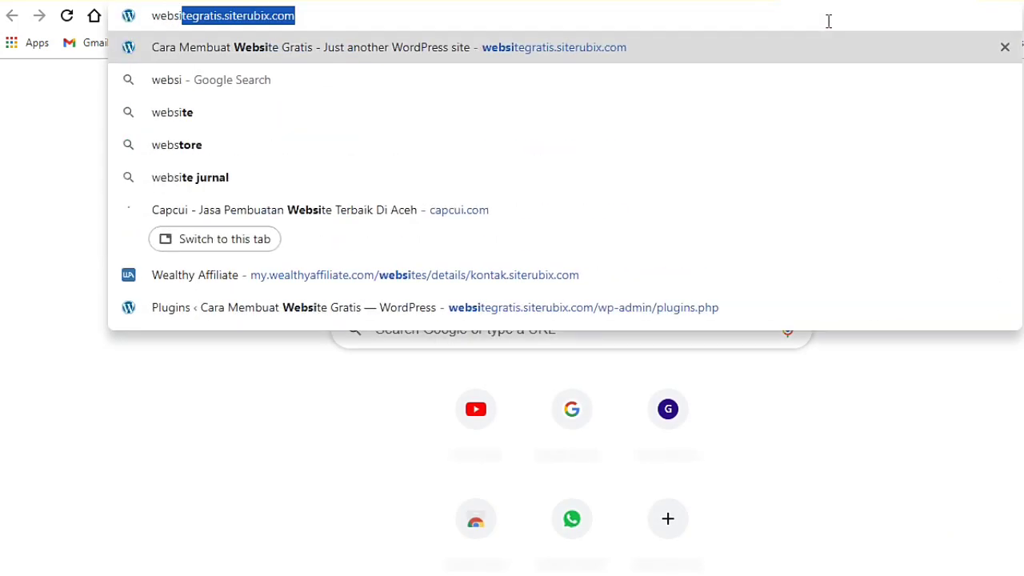
{"action": "key", "text": "Return"}
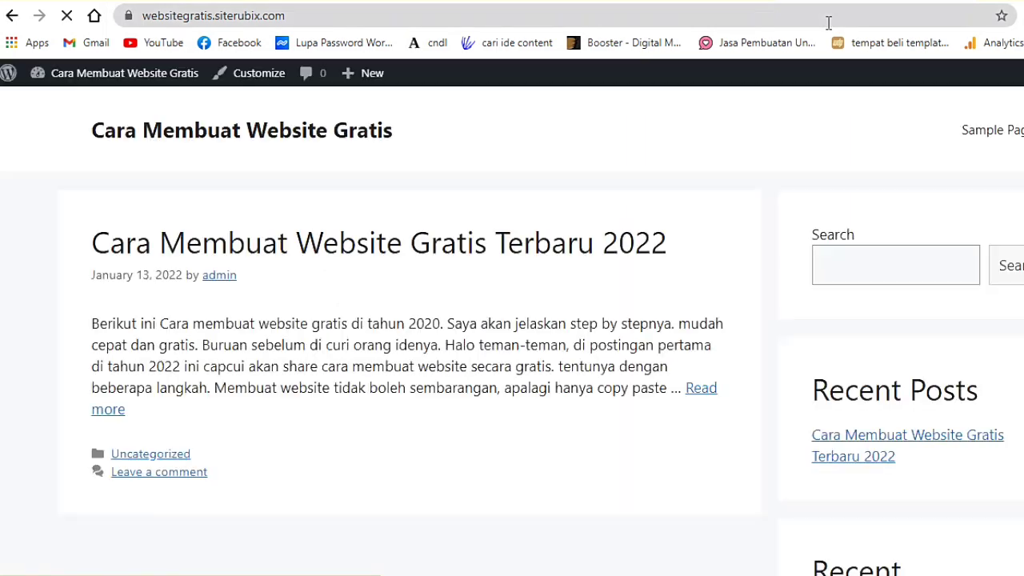
{"action": "left_click", "coordinate": [498, 244]}
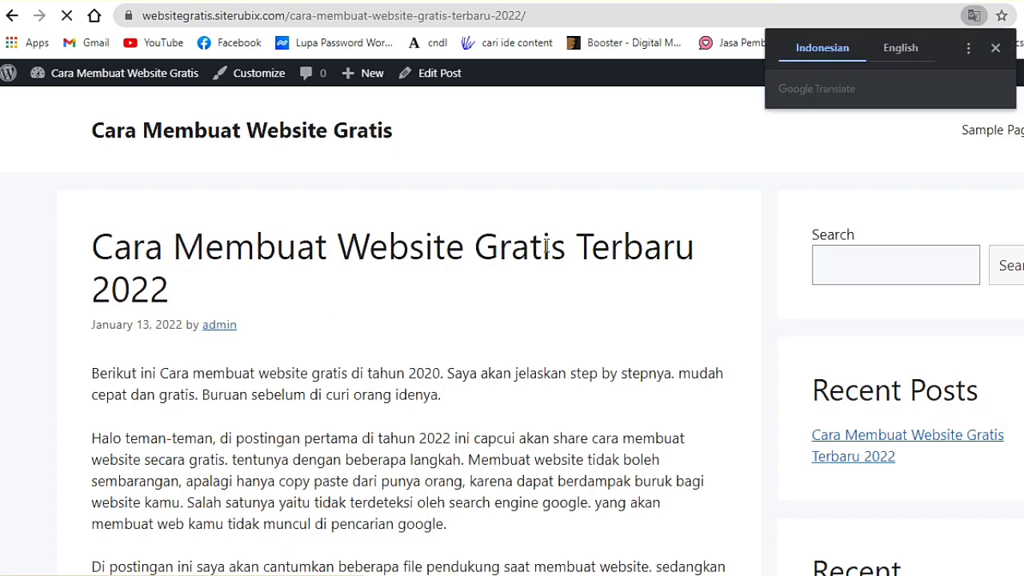
Look through the published article's text, numbered steps and download list, dismissing the Google Translate popup.
{"action": "scroll", "coordinate": [594, 277], "scroll_direction": "down", "scroll_amount": 10}
{"action": "scroll", "coordinate": [594, 284], "scroll_direction": "down", "scroll_amount": 5}
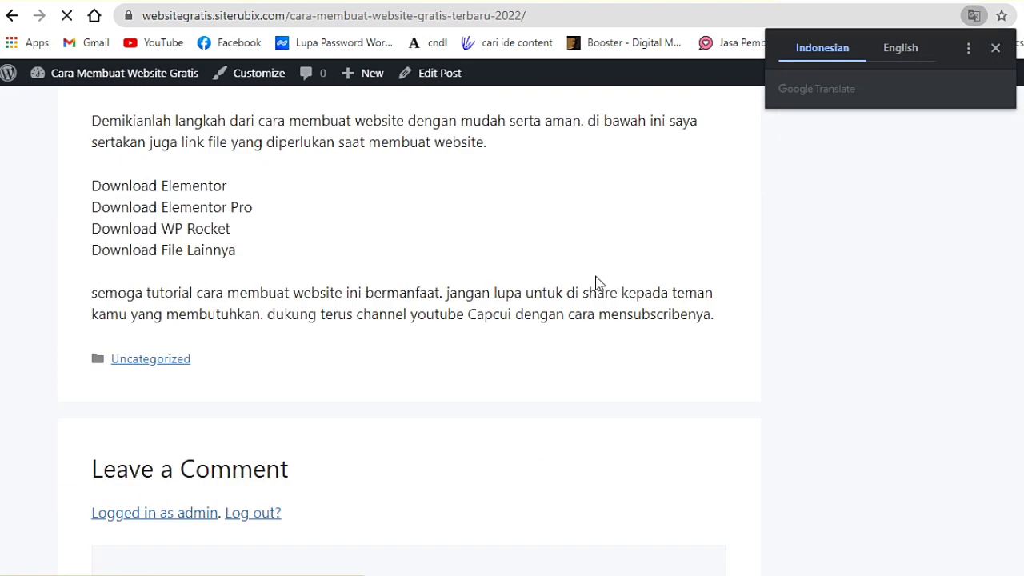
{"action": "scroll", "coordinate": [598, 281], "scroll_direction": "up", "scroll_amount": 15}
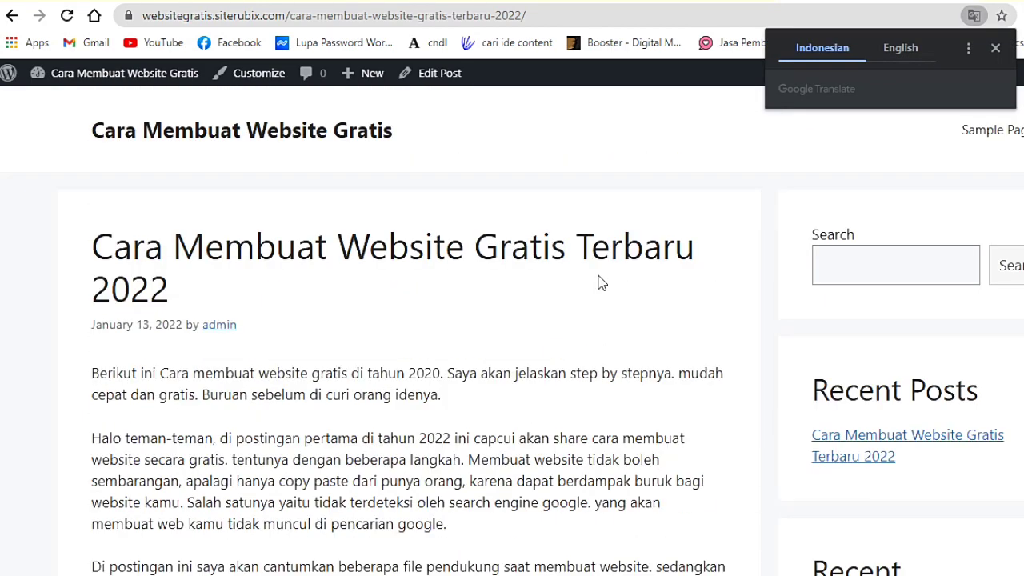
{"action": "left_click", "coordinate": [996, 50]}
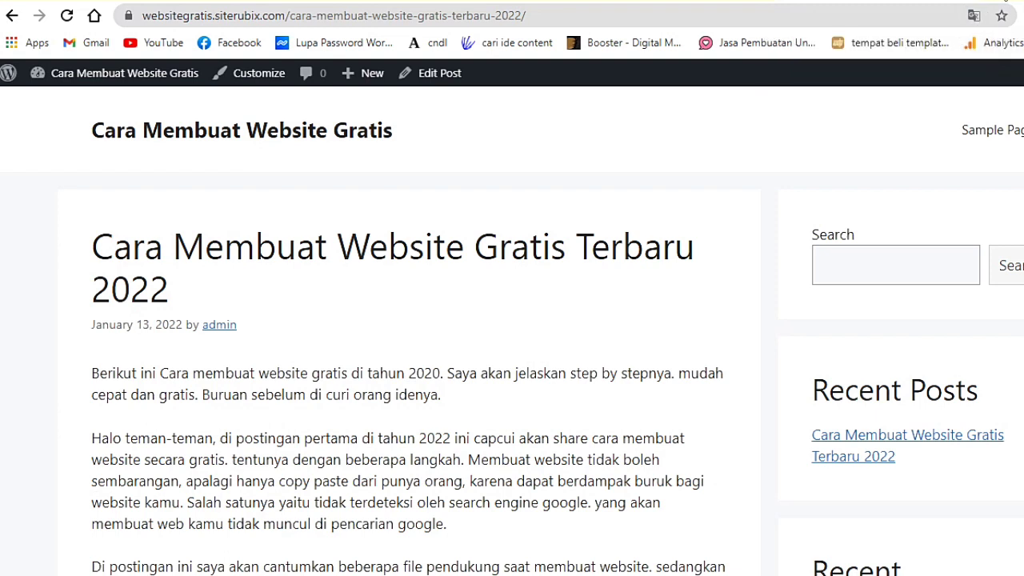
{"action": "scroll", "coordinate": [531, 275], "scroll_direction": "down", "scroll_amount": 2}
{"action": "scroll", "coordinate": [536, 278], "scroll_direction": "up", "scroll_amount": 2}
{"action": "scroll", "coordinate": [676, 282], "scroll_direction": "down", "scroll_amount": 10}
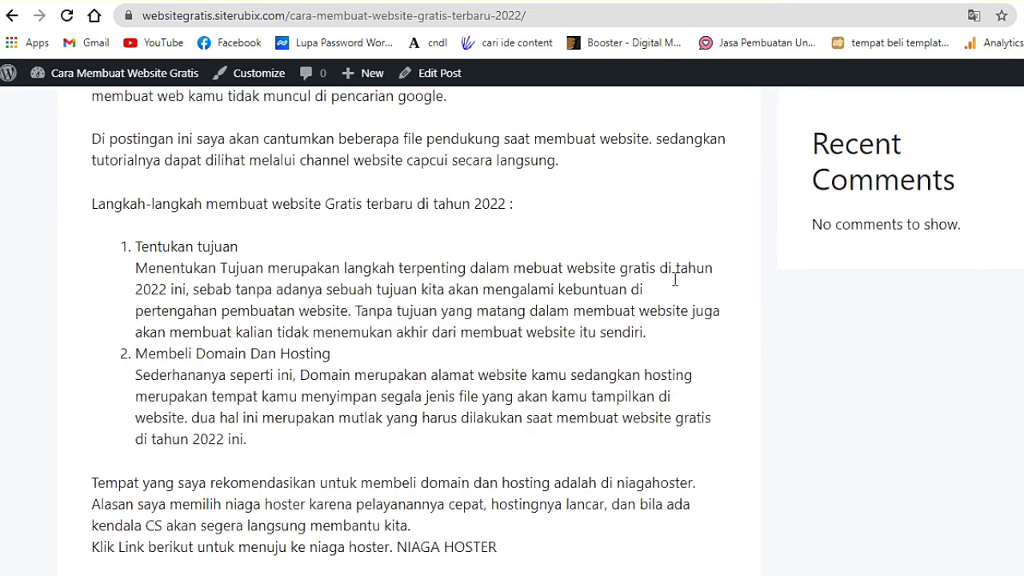
{"action": "scroll", "coordinate": [675, 280], "scroll_direction": "down", "scroll_amount": 4}
{"action": "scroll", "coordinate": [676, 277], "scroll_direction": "up", "scroll_amount": 3}
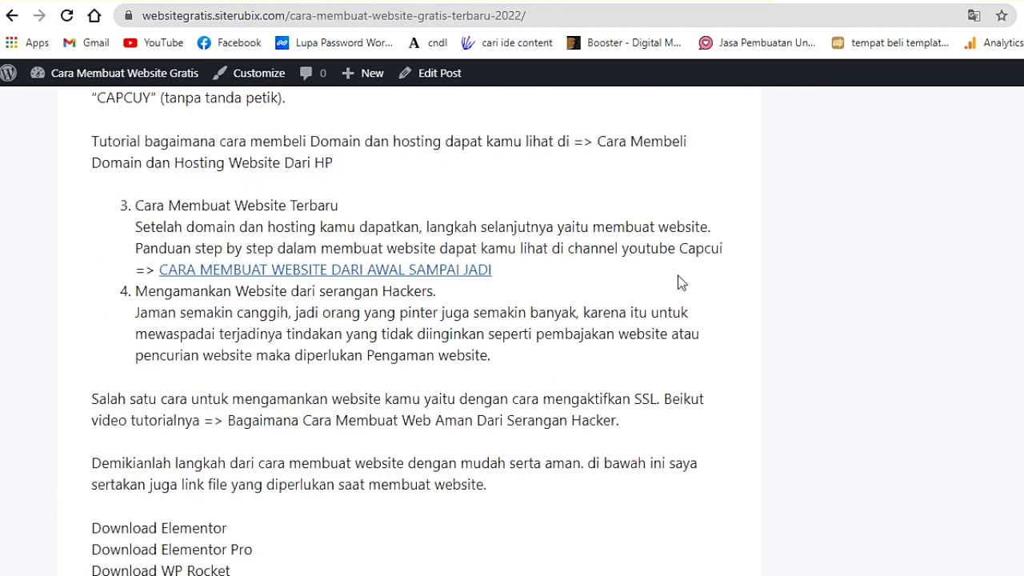
Search Google for "site ping developer" in a new tab and open the Ping Developer result from pingdeveloper.com.
{"action": "left_click", "coordinate": [997, 2]}
{"action": "left_click", "coordinate": [856, 22]}
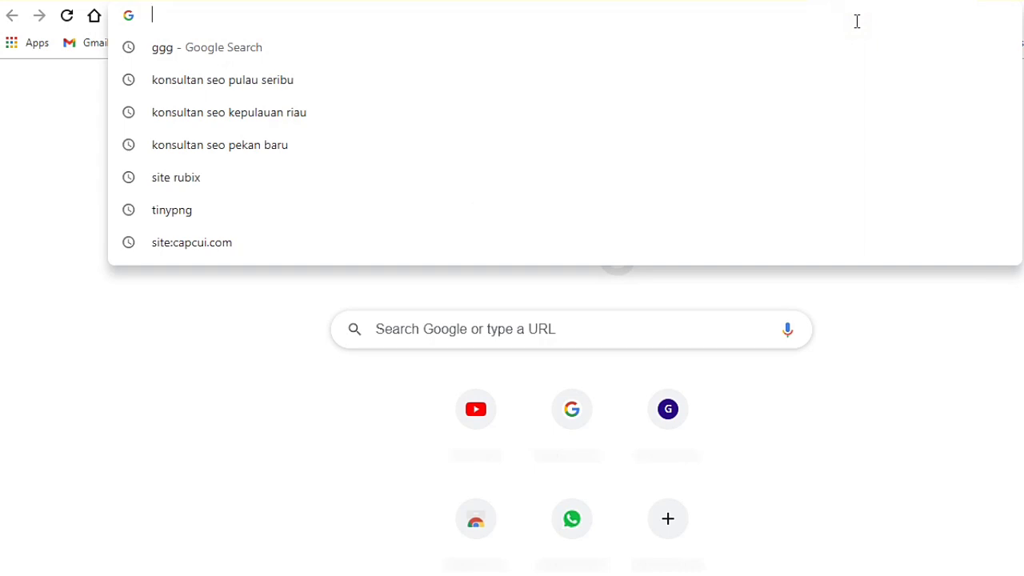
{"action": "type", "text": "site "}
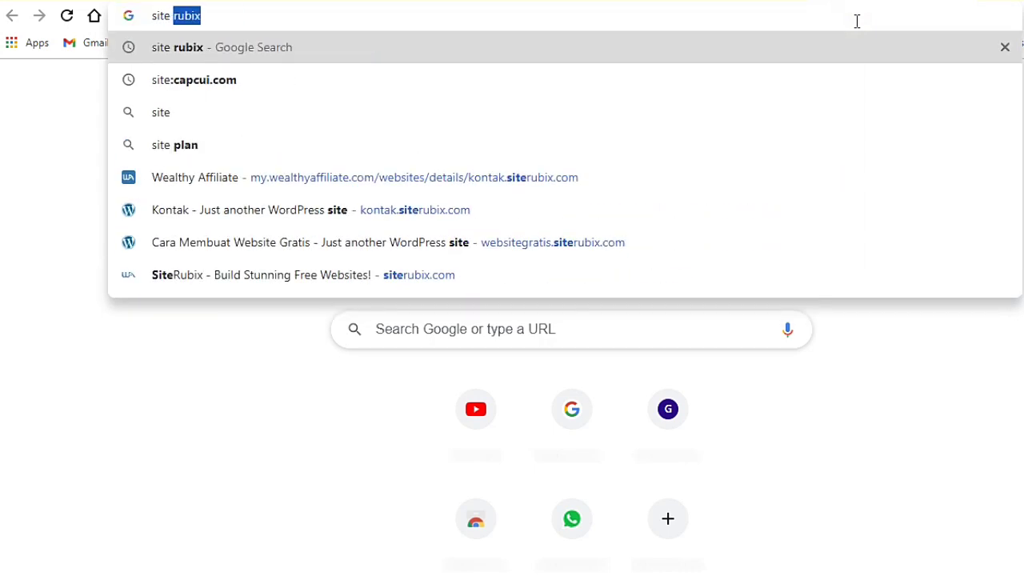
{"action": "type", "text": "pi"}
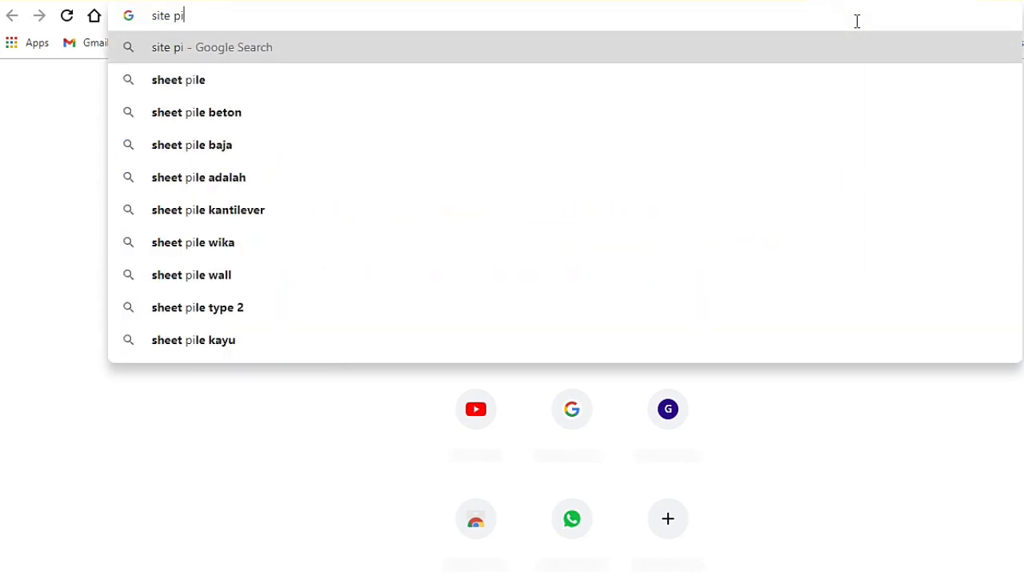
{"action": "type", "text": "ng develov"}
{"action": "key", "text": "BackSpace"}
{"action": "type", "text": "per"}
{"action": "key", "text": "Return"}
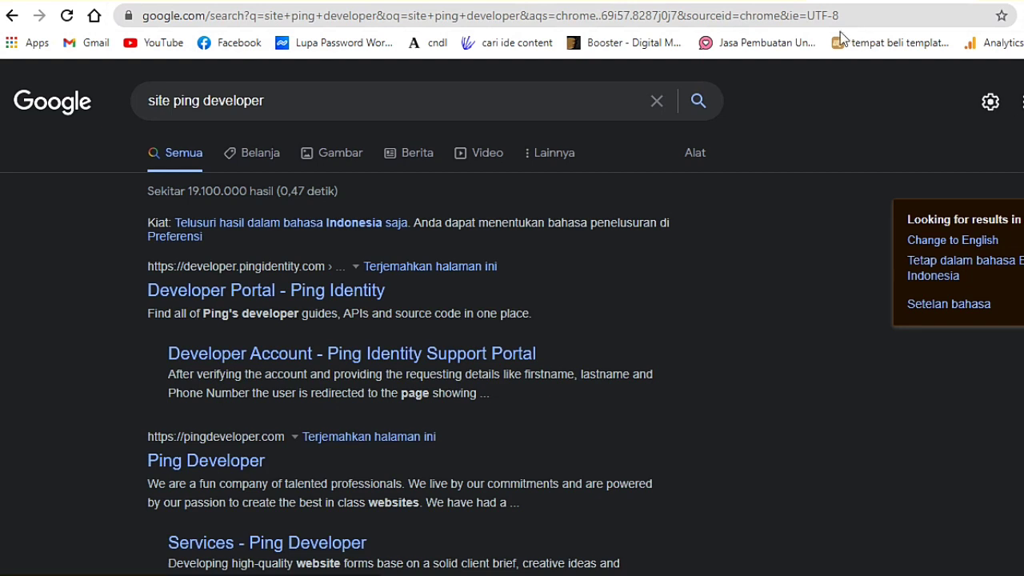
{"action": "left_click", "coordinate": [220, 466]}
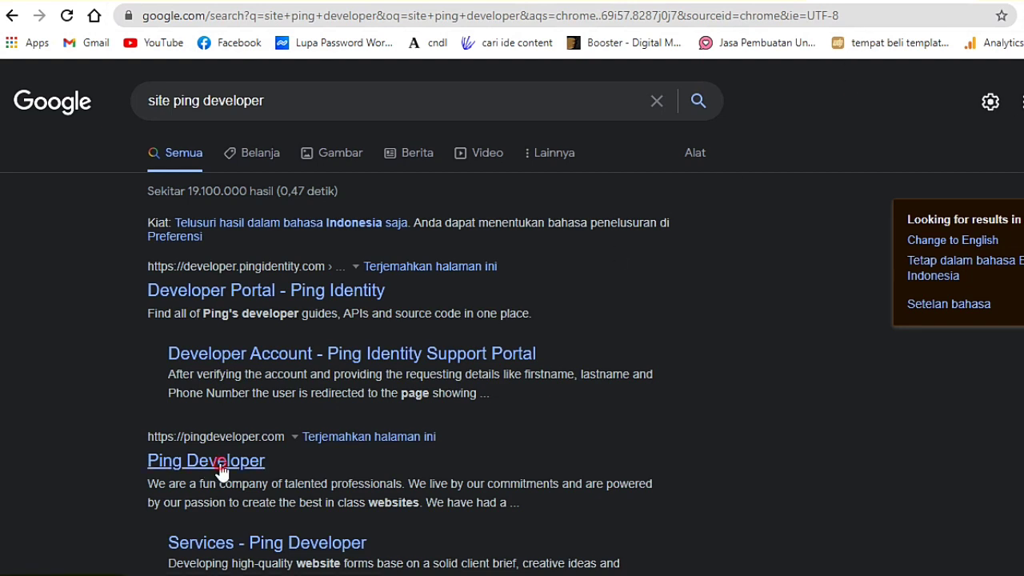